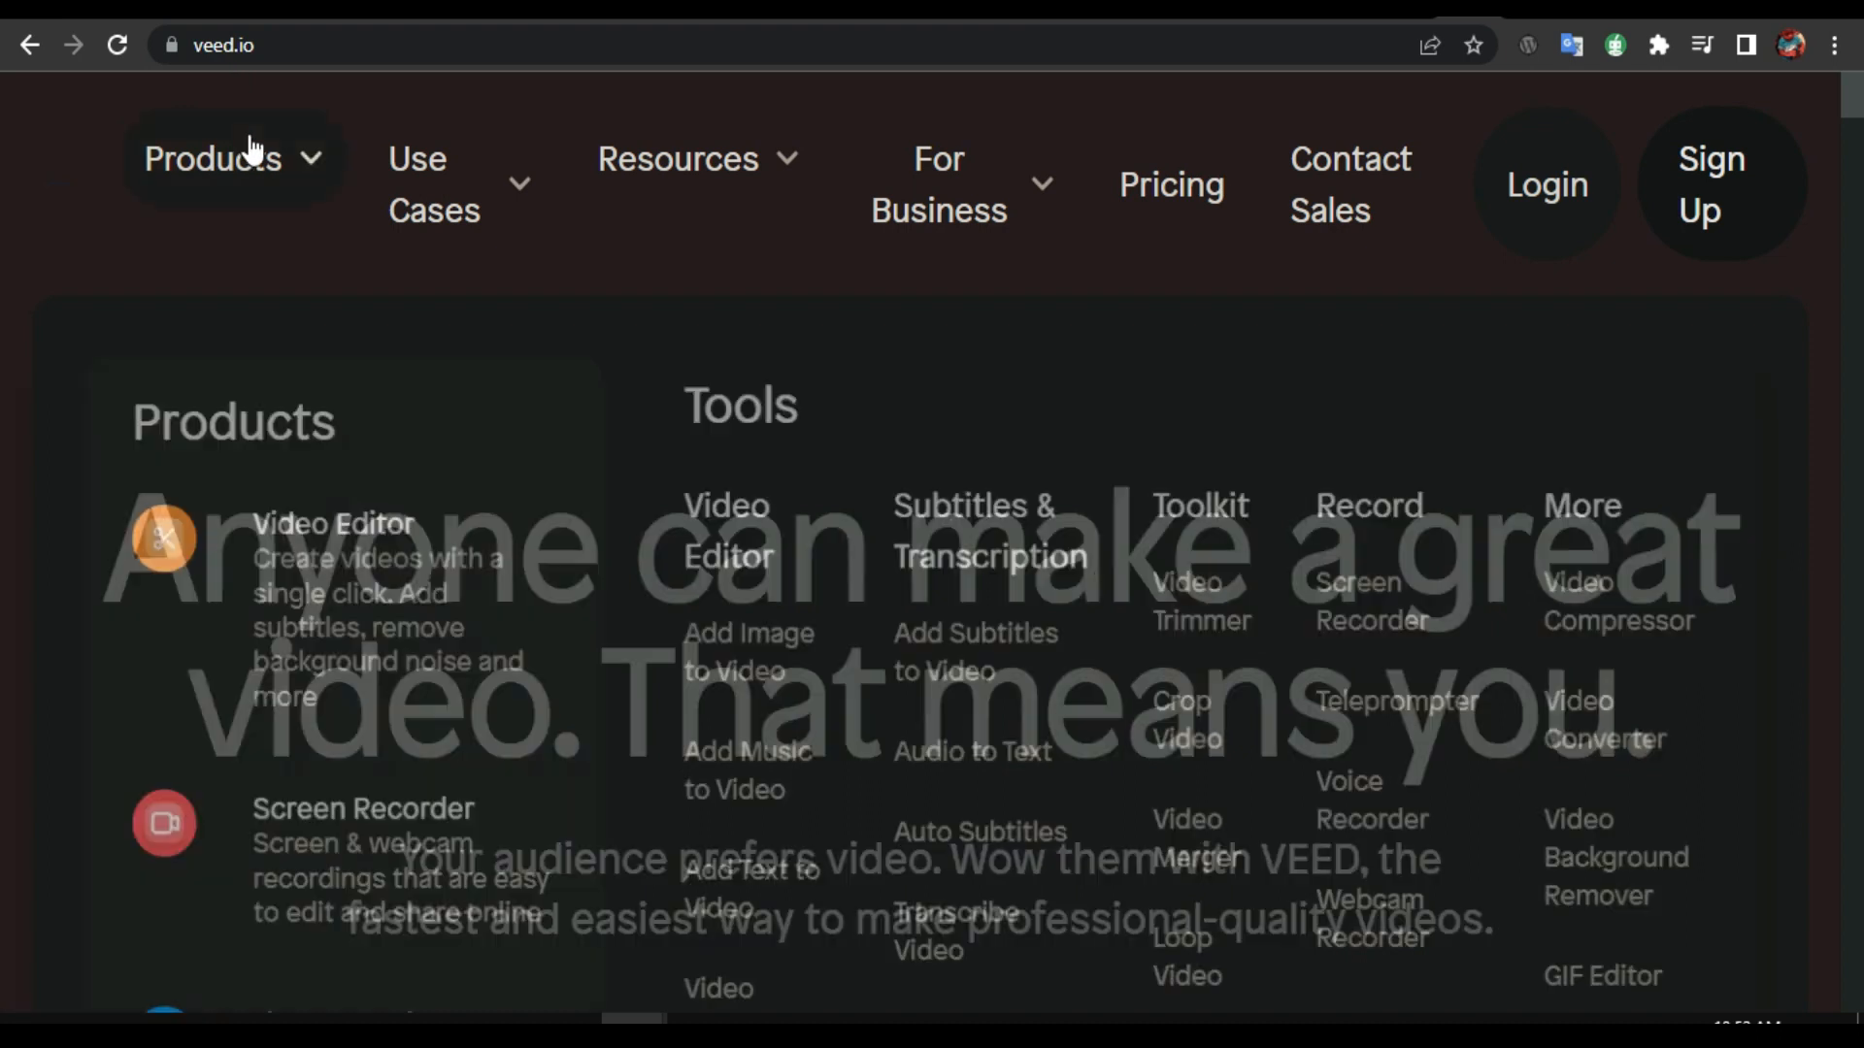
Examine the Free, Basic, Pro and Business plans on the VEED pricing page and compare their prices and subtitle limits
mouse_move(448, 194)
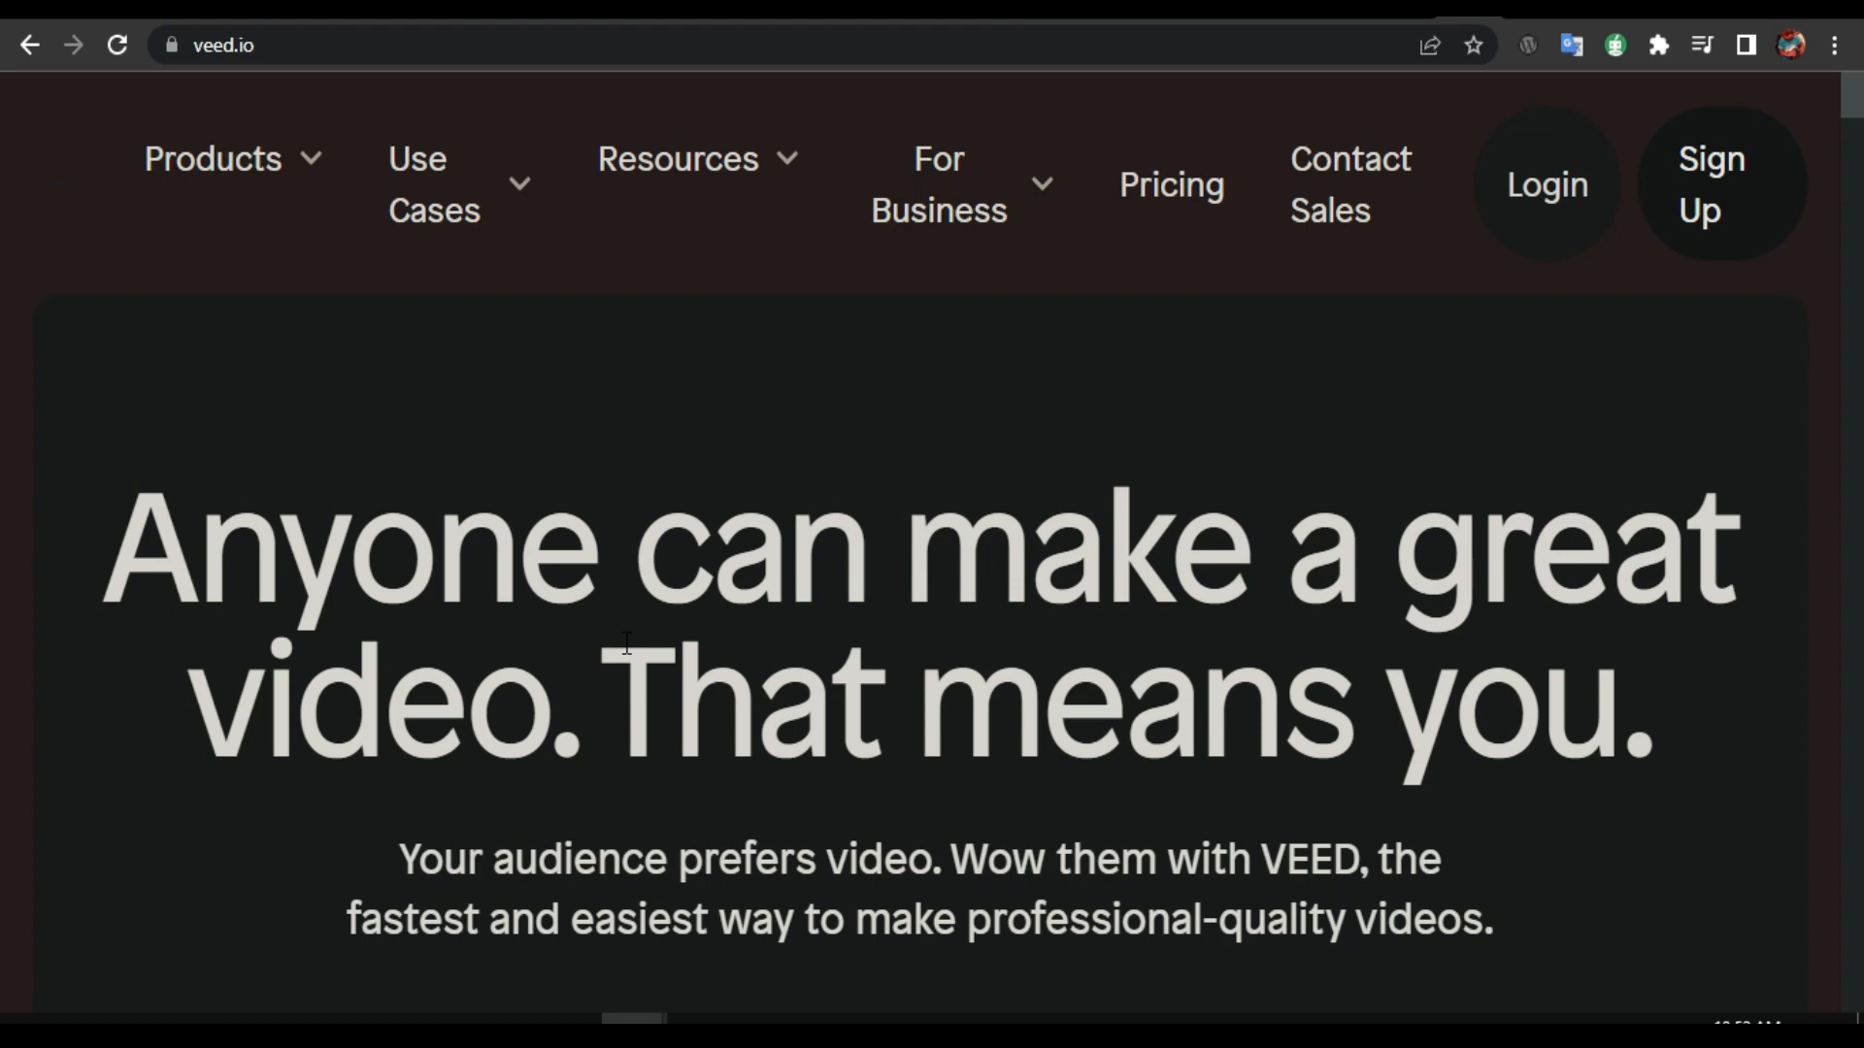
click(1422, 15)
scroll(548, 644, down, 2)
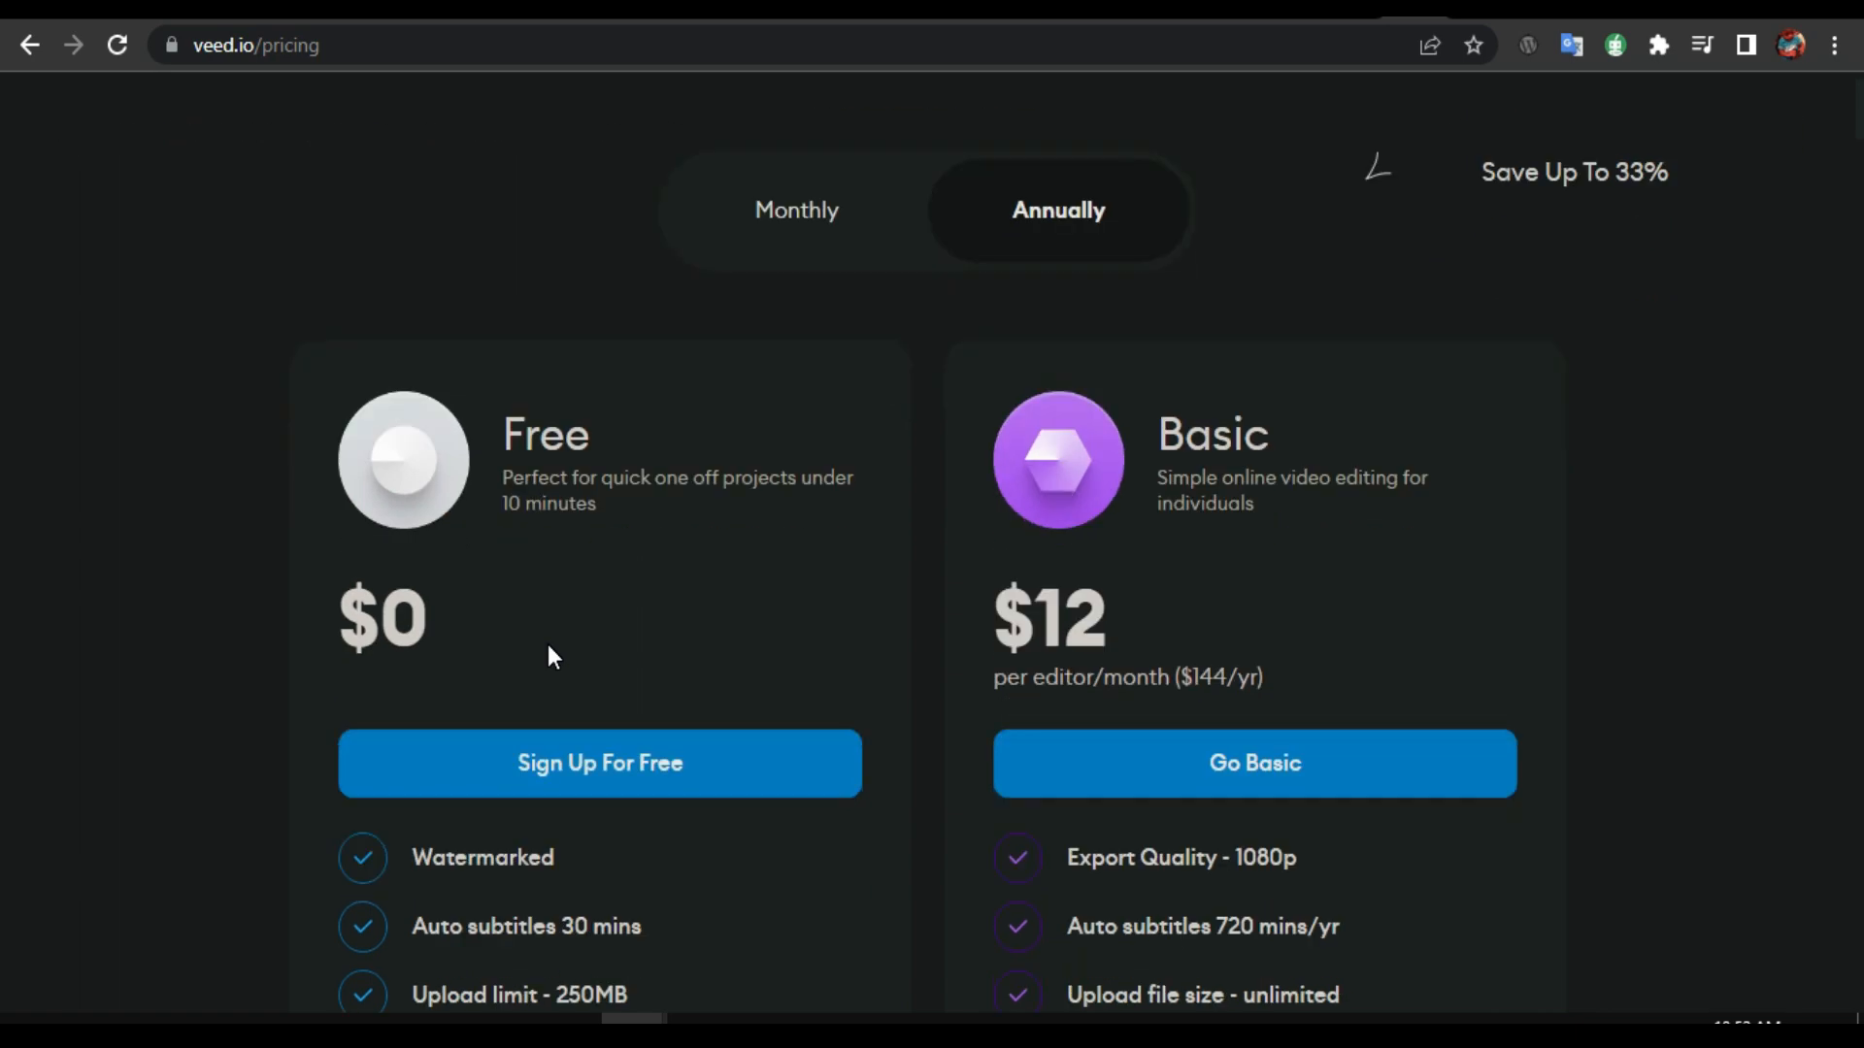
scroll(551, 443, down, 2)
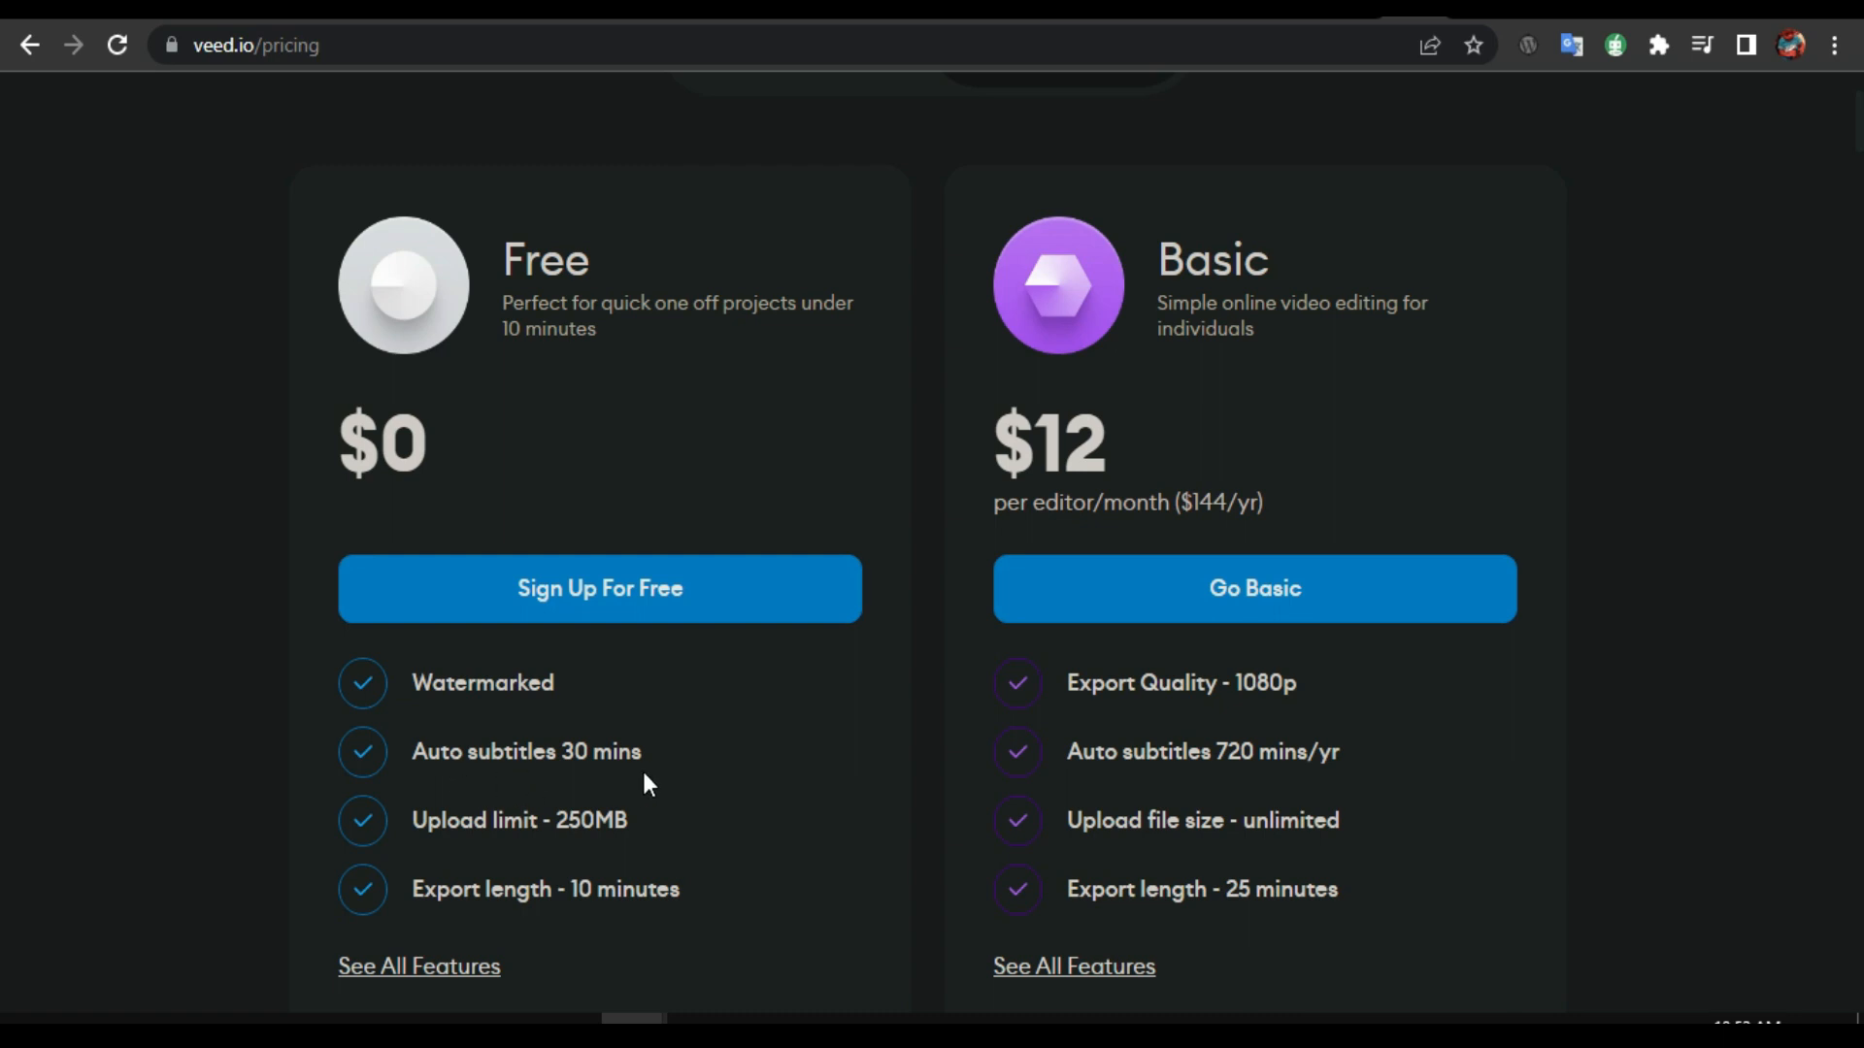
scroll(560, 755, down, 2)
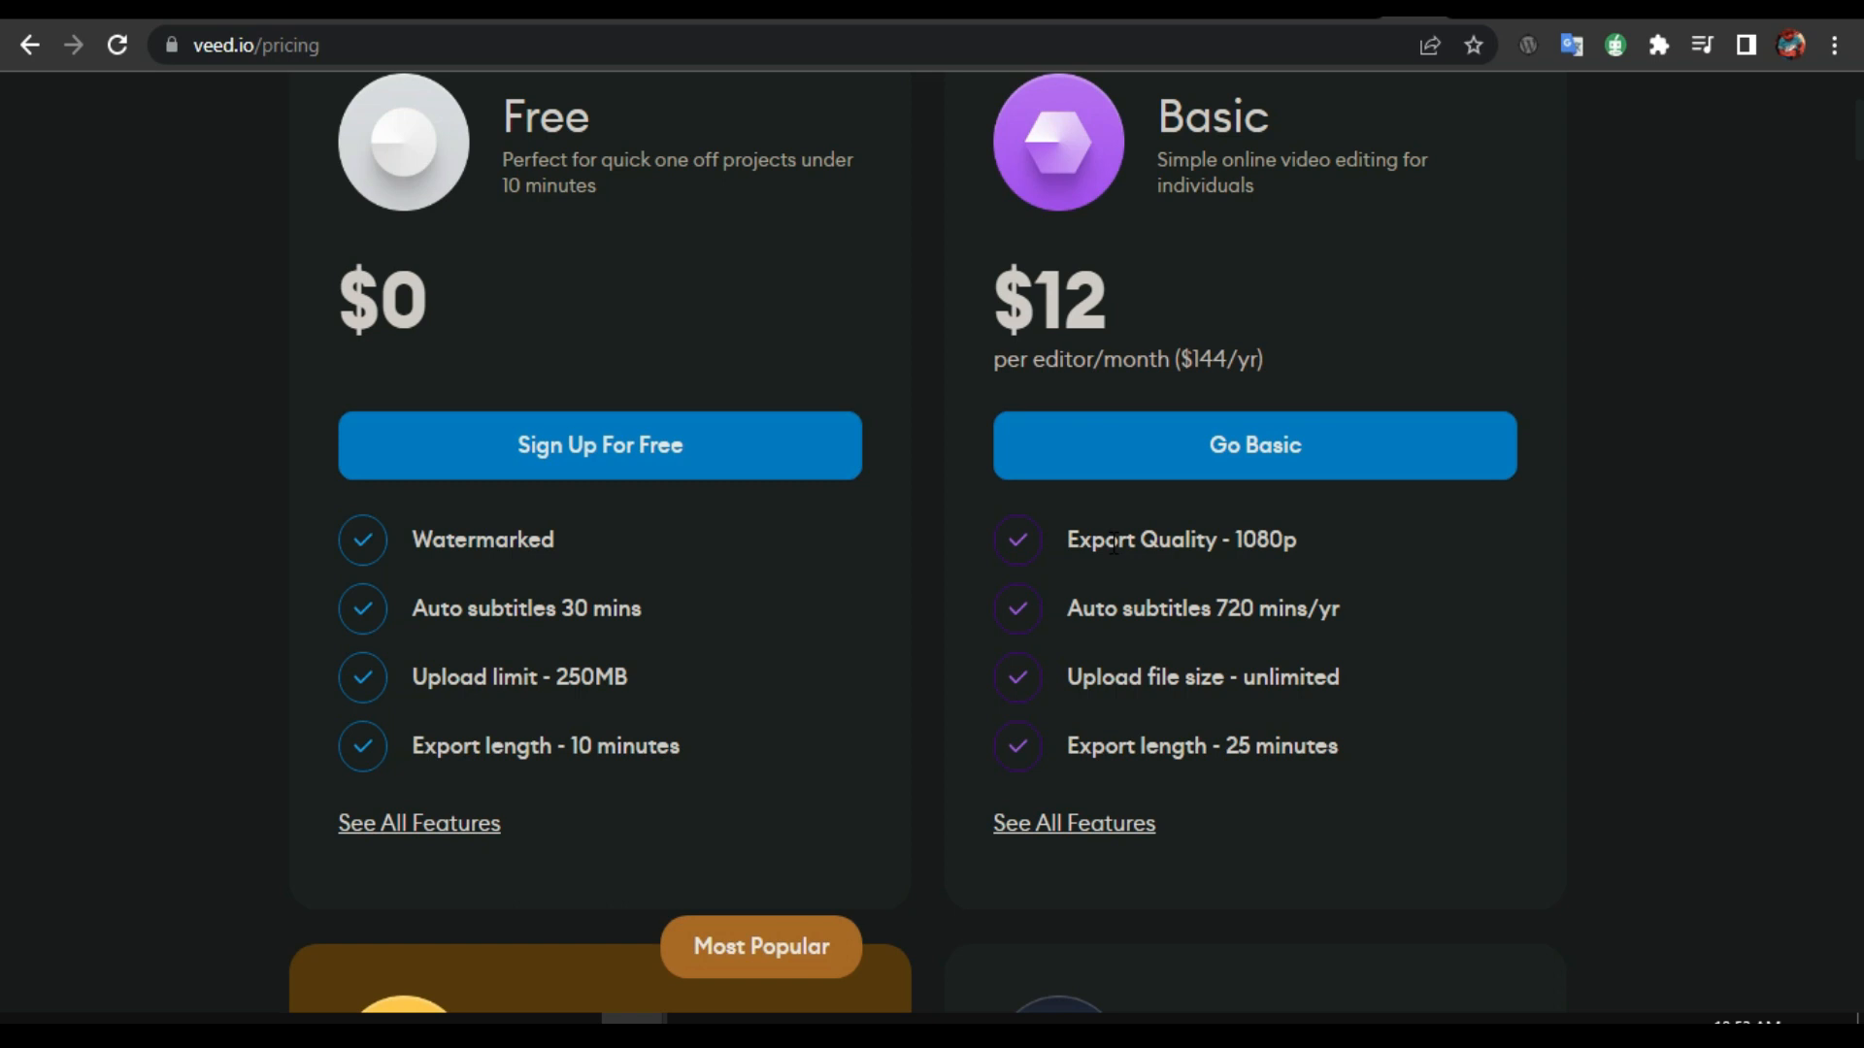
scroll(1114, 545, down, 4)
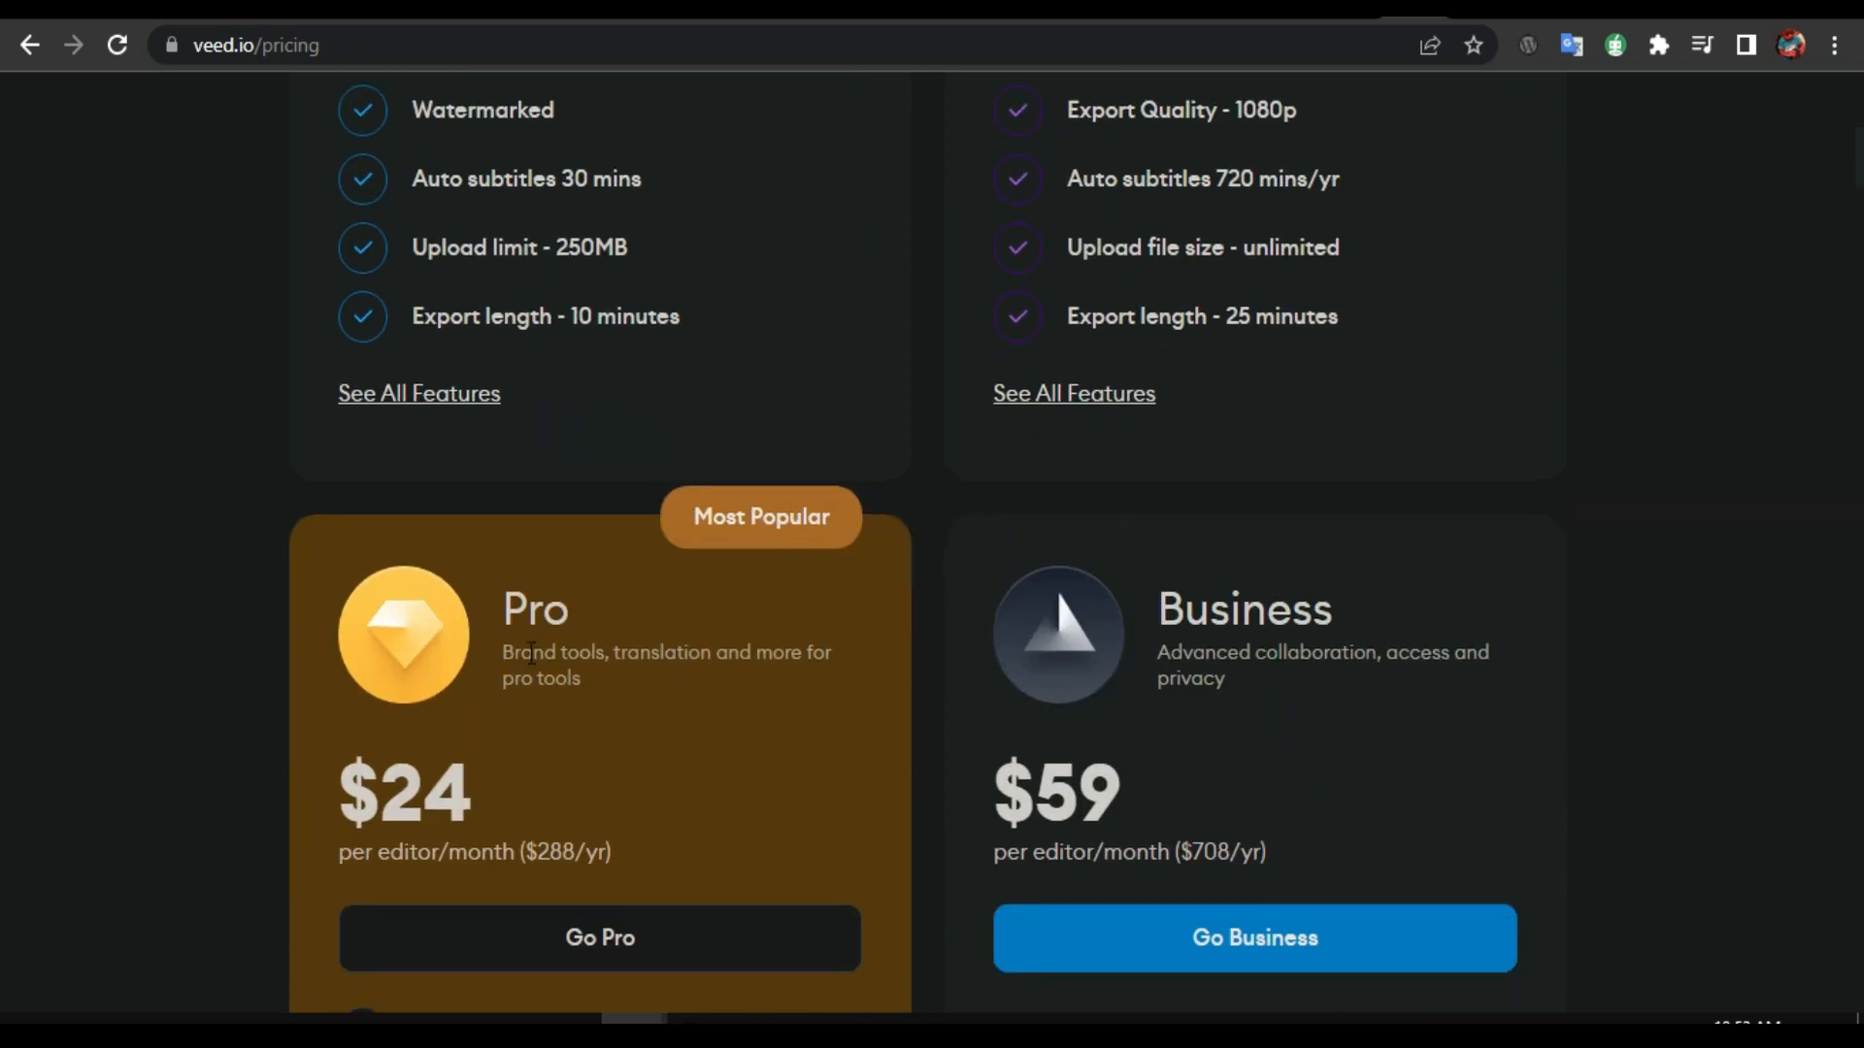
scroll(621, 621, down, 2)
scroll(488, 775, down, 2)
scroll(488, 775, down, 1)
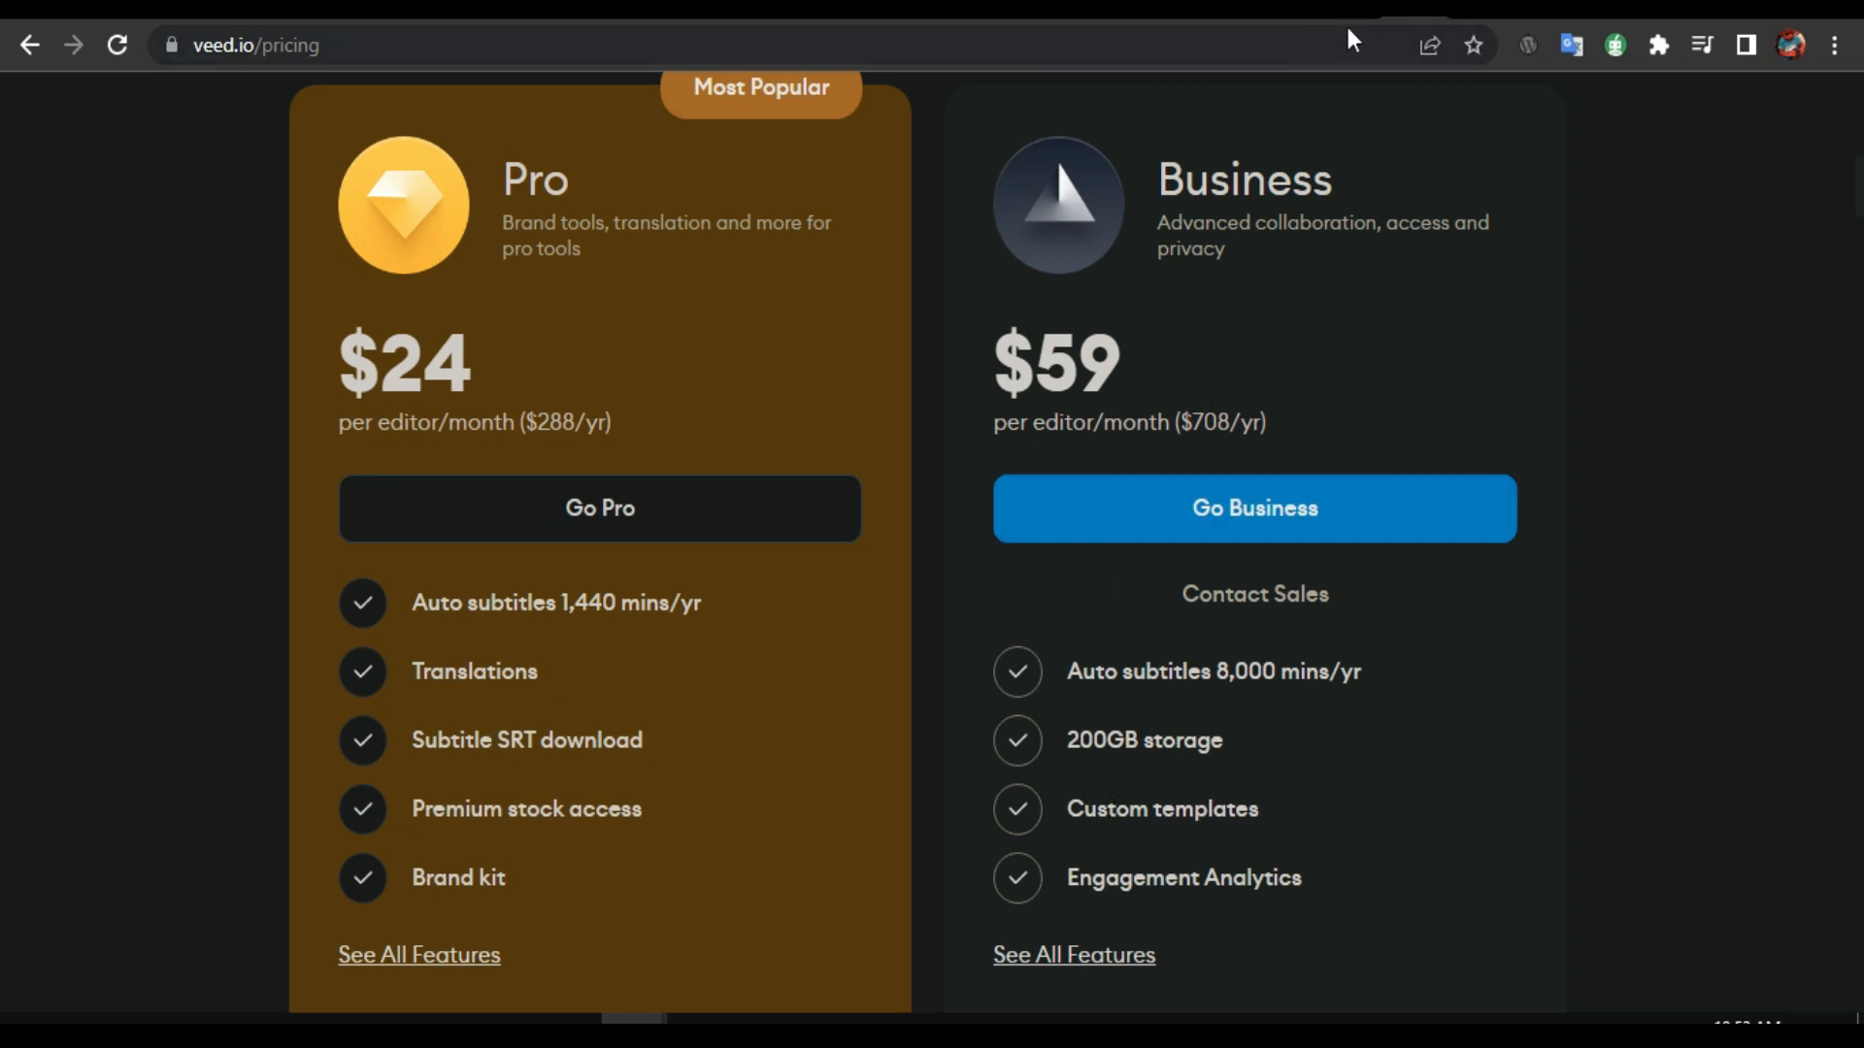
Start creating a first video from the VEED home page and upload the local video file into the new project
click(1469, 17)
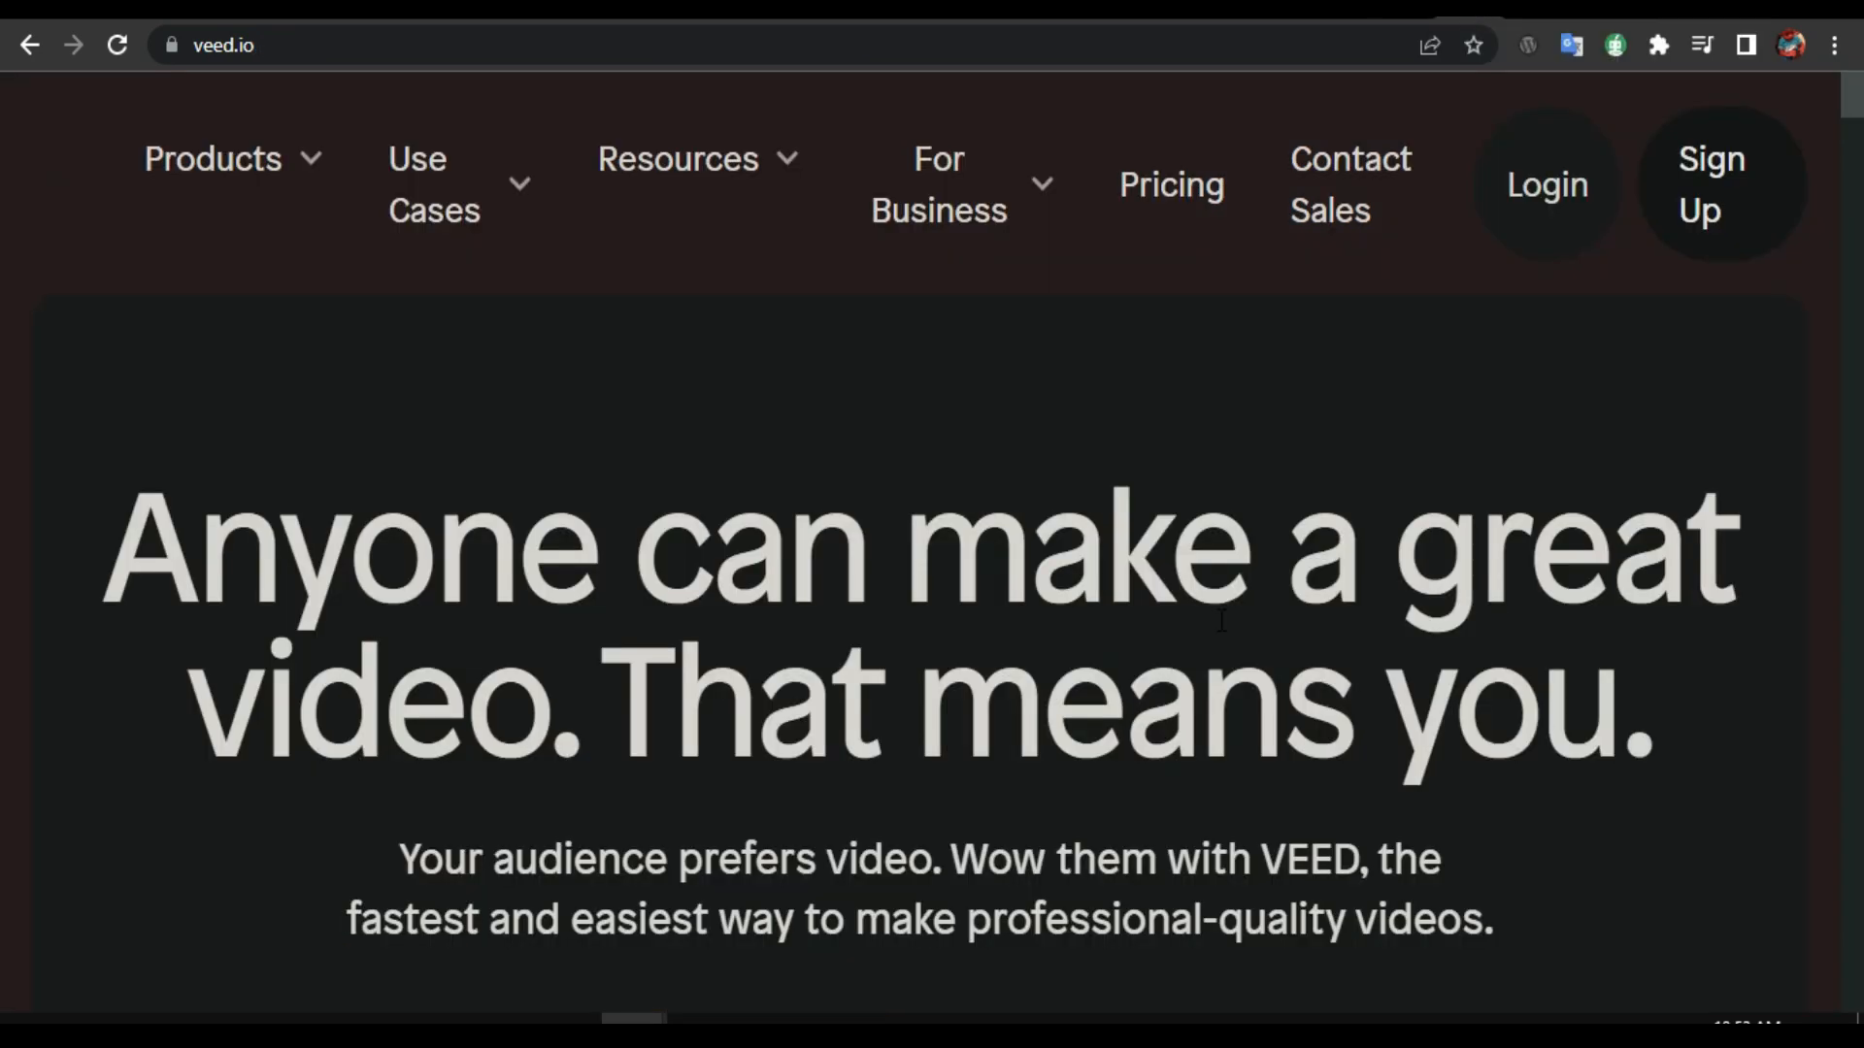
scroll(1224, 603, down, 5)
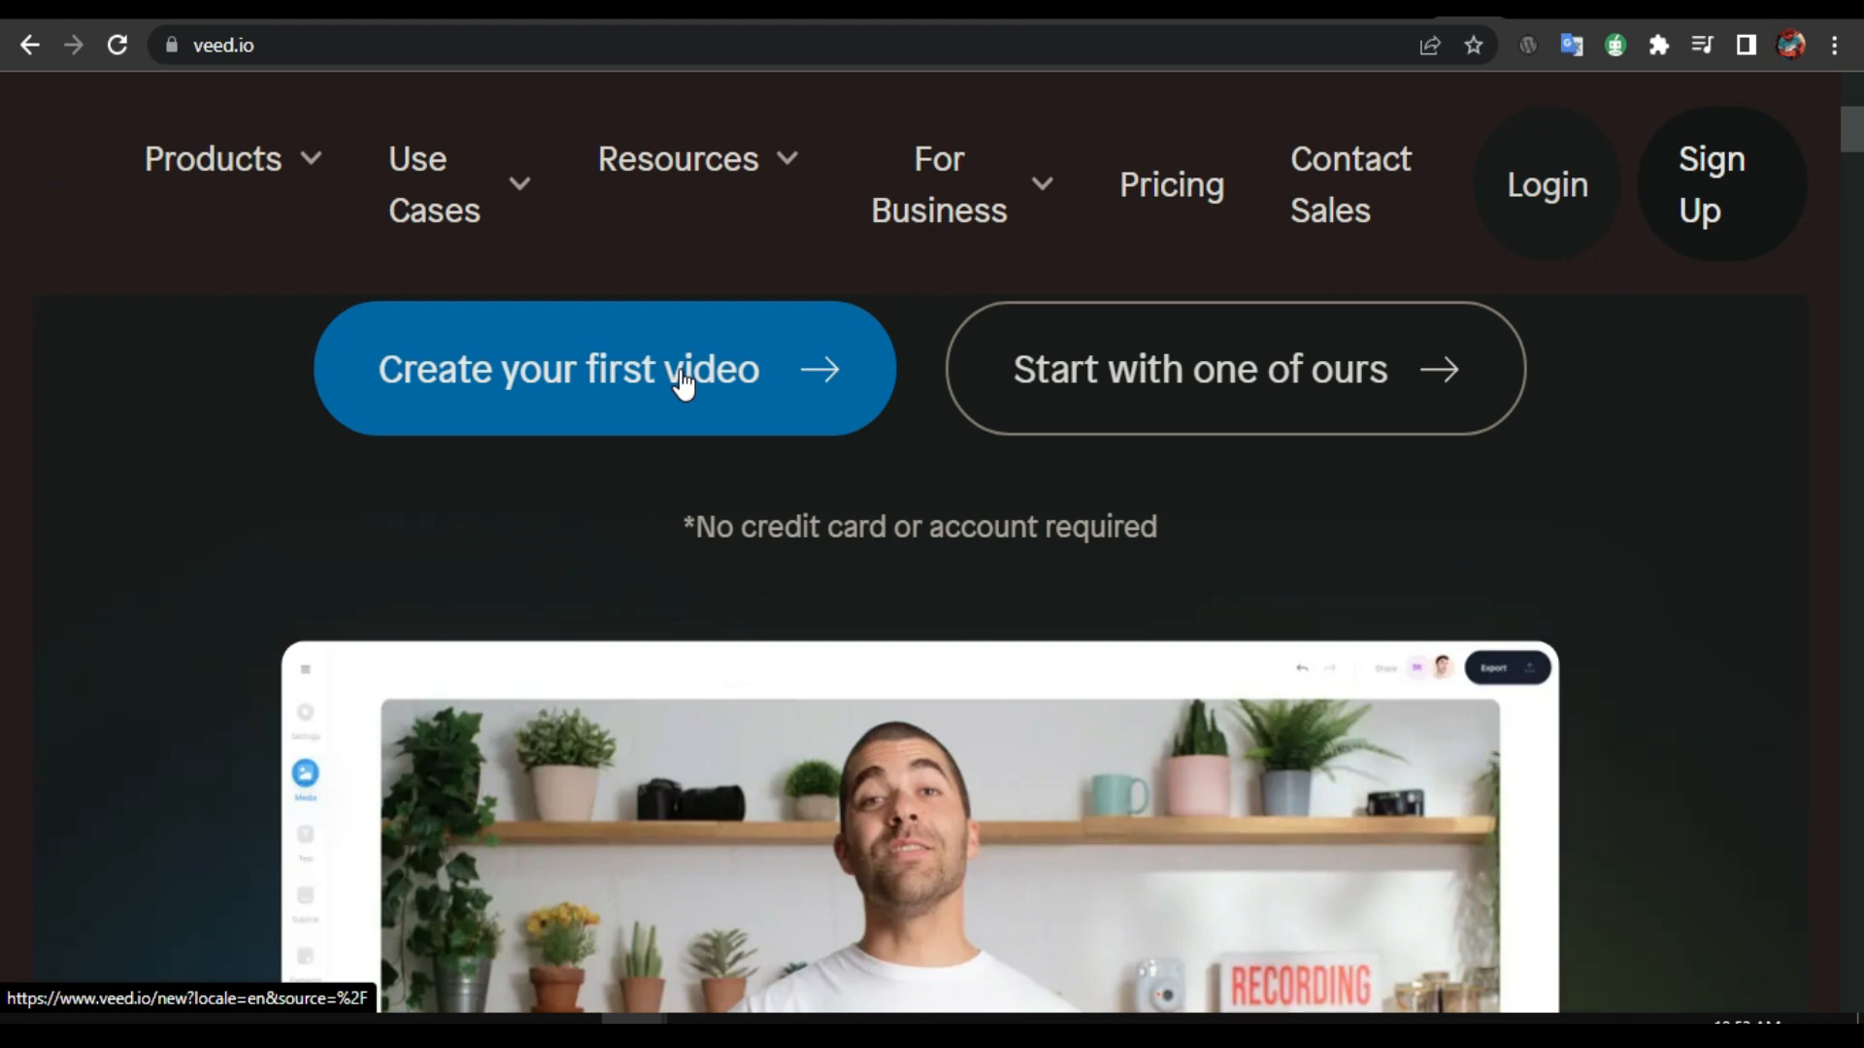
click(682, 379)
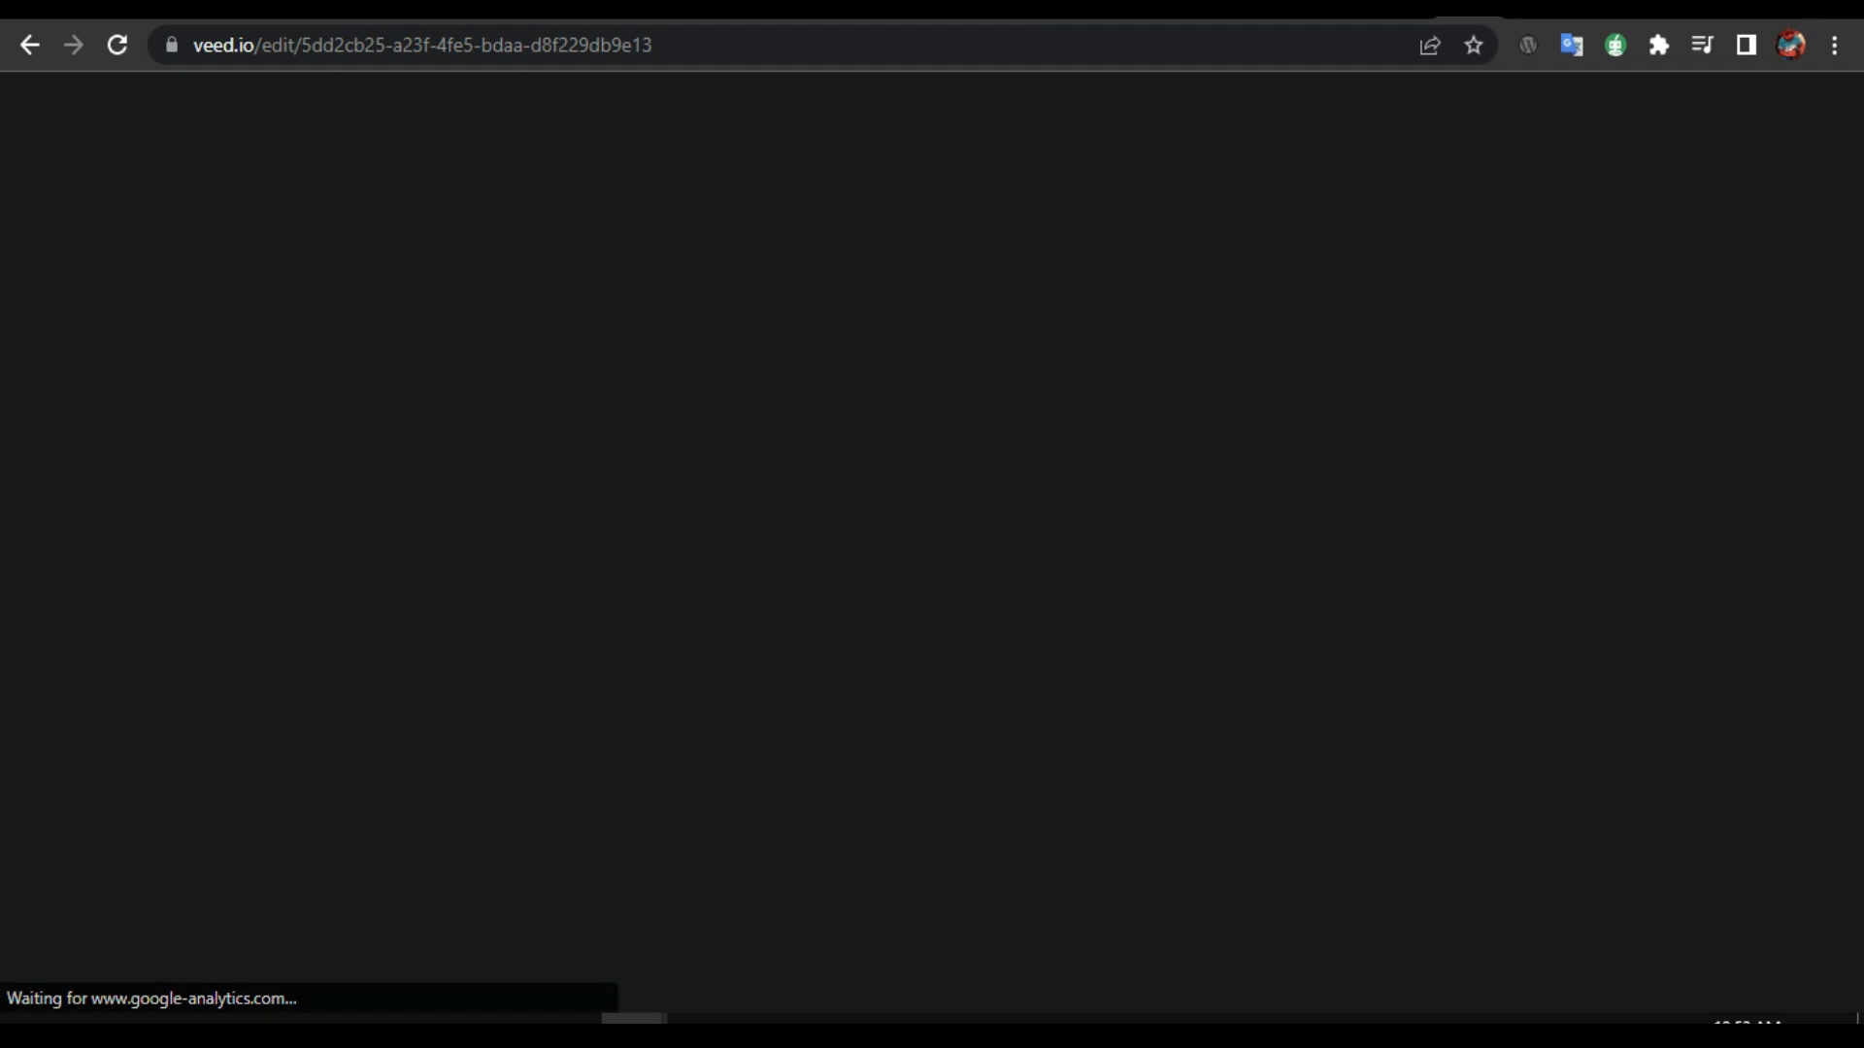
key(alt+Tab)
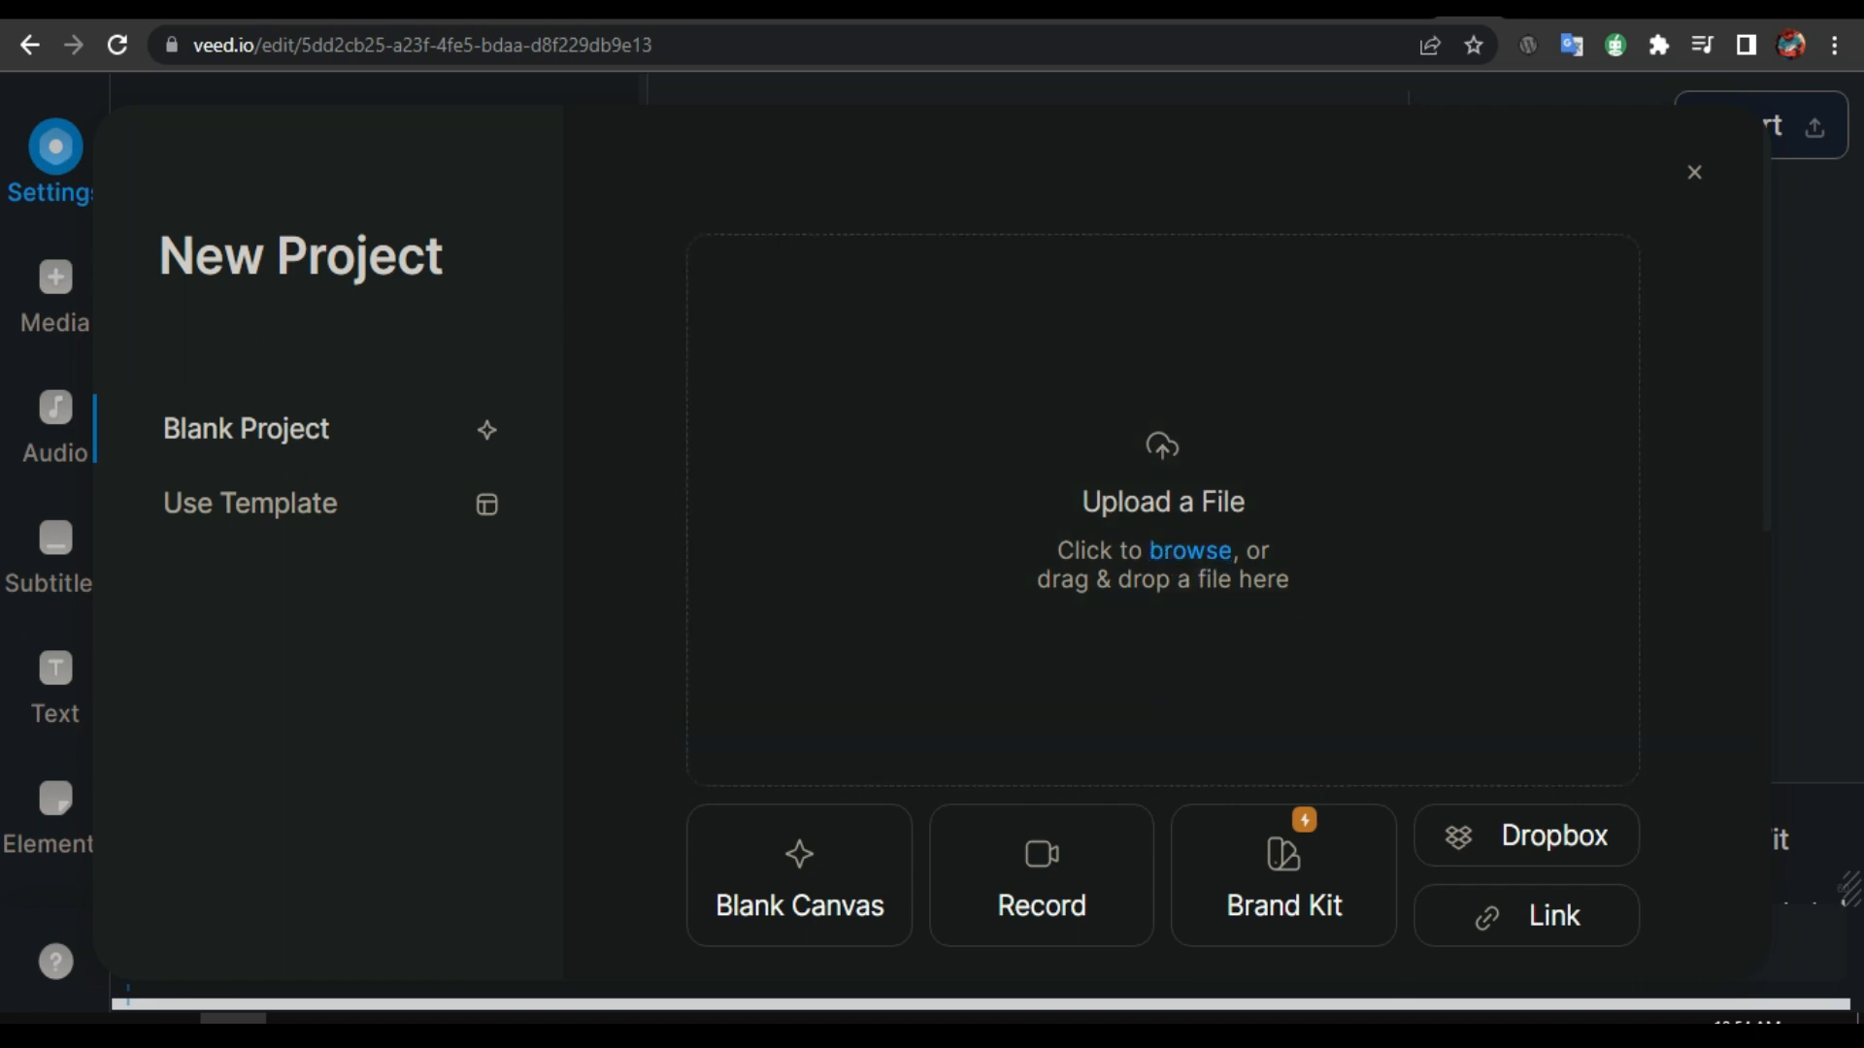
drag(1114, 612, 1123, 584)
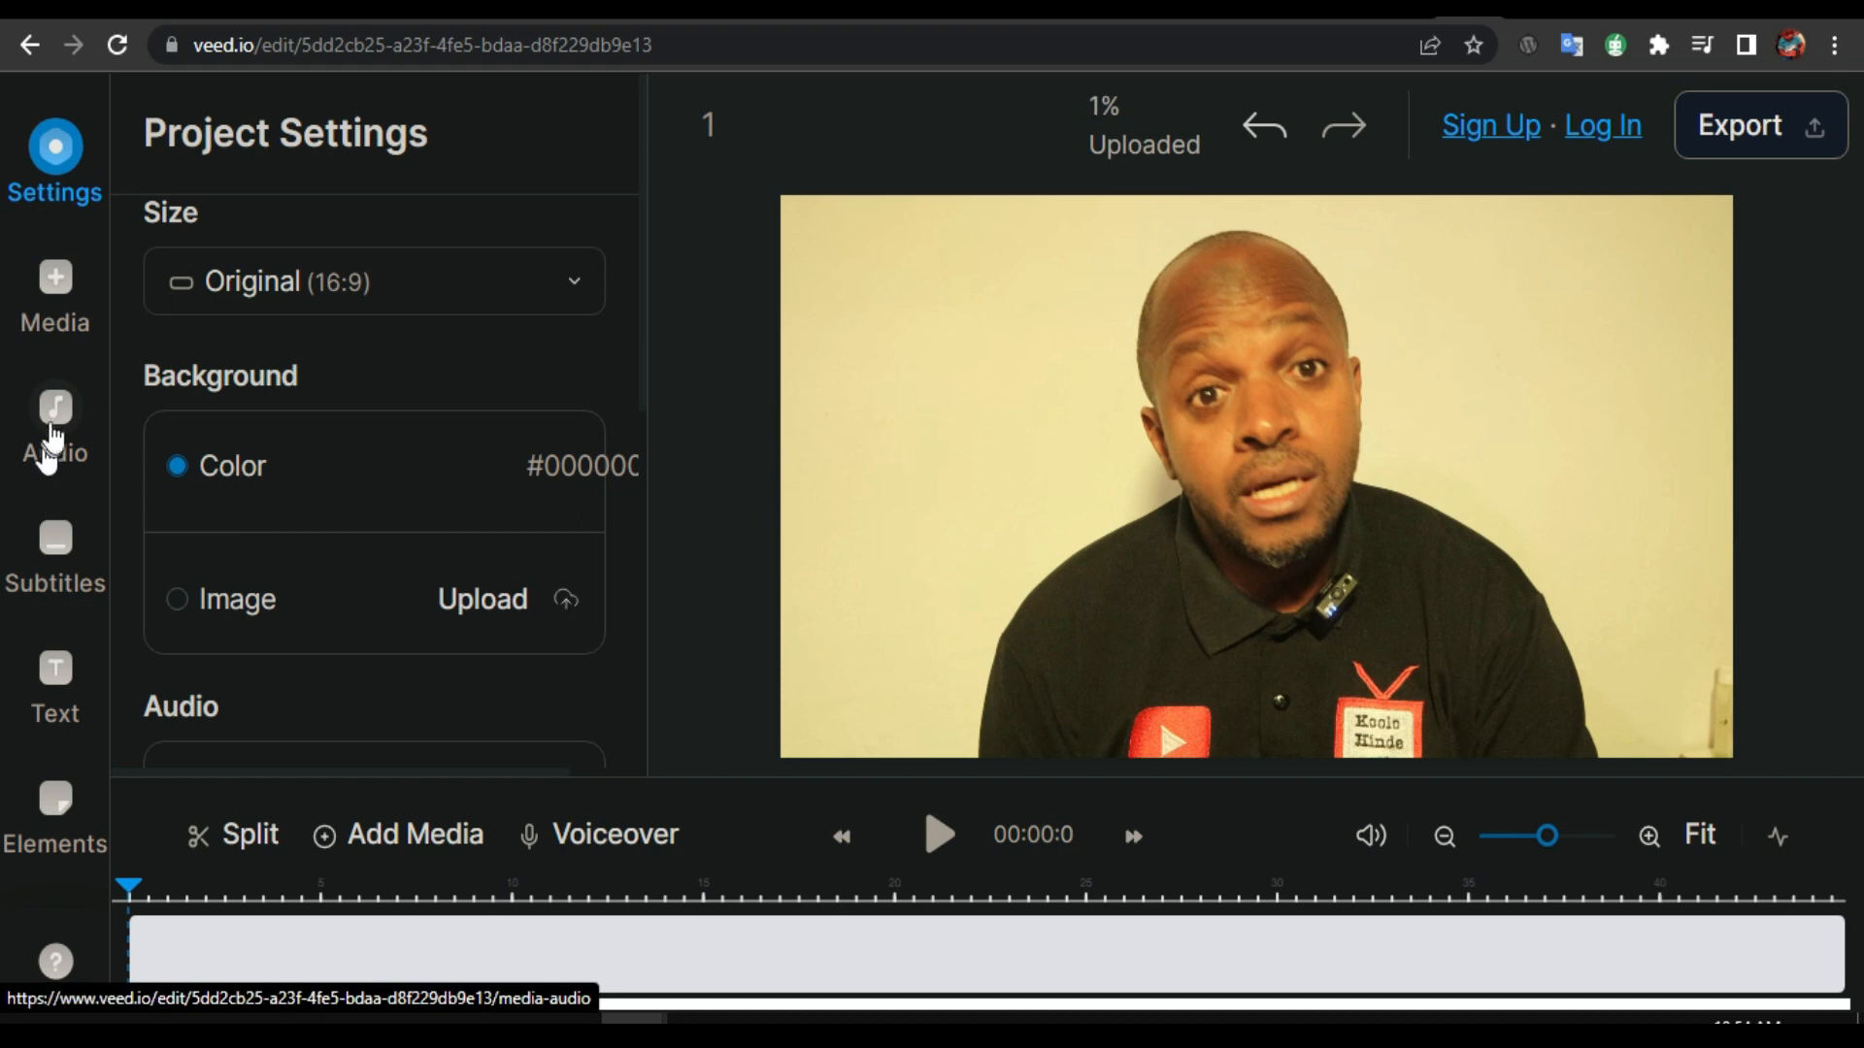
Mute the project's playback and generate automatic subtitles for the video with English as the spoken language
click(1371, 836)
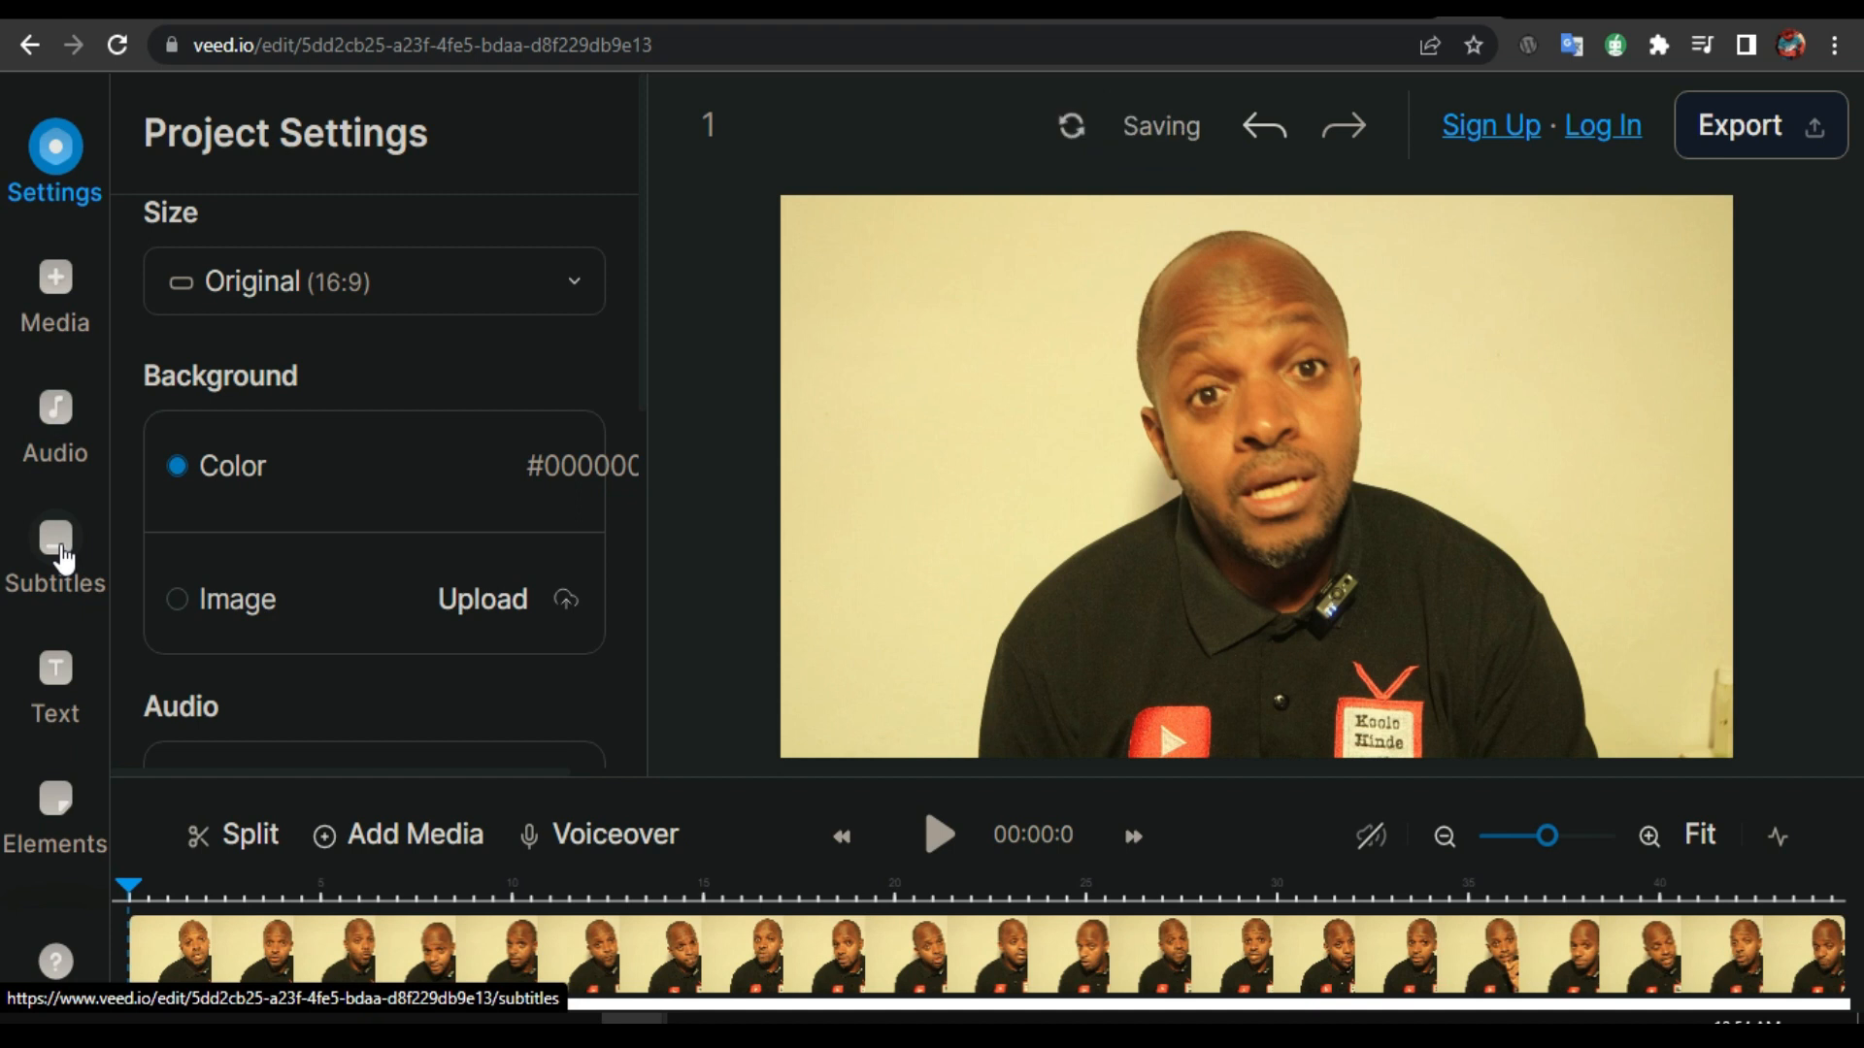
click(58, 552)
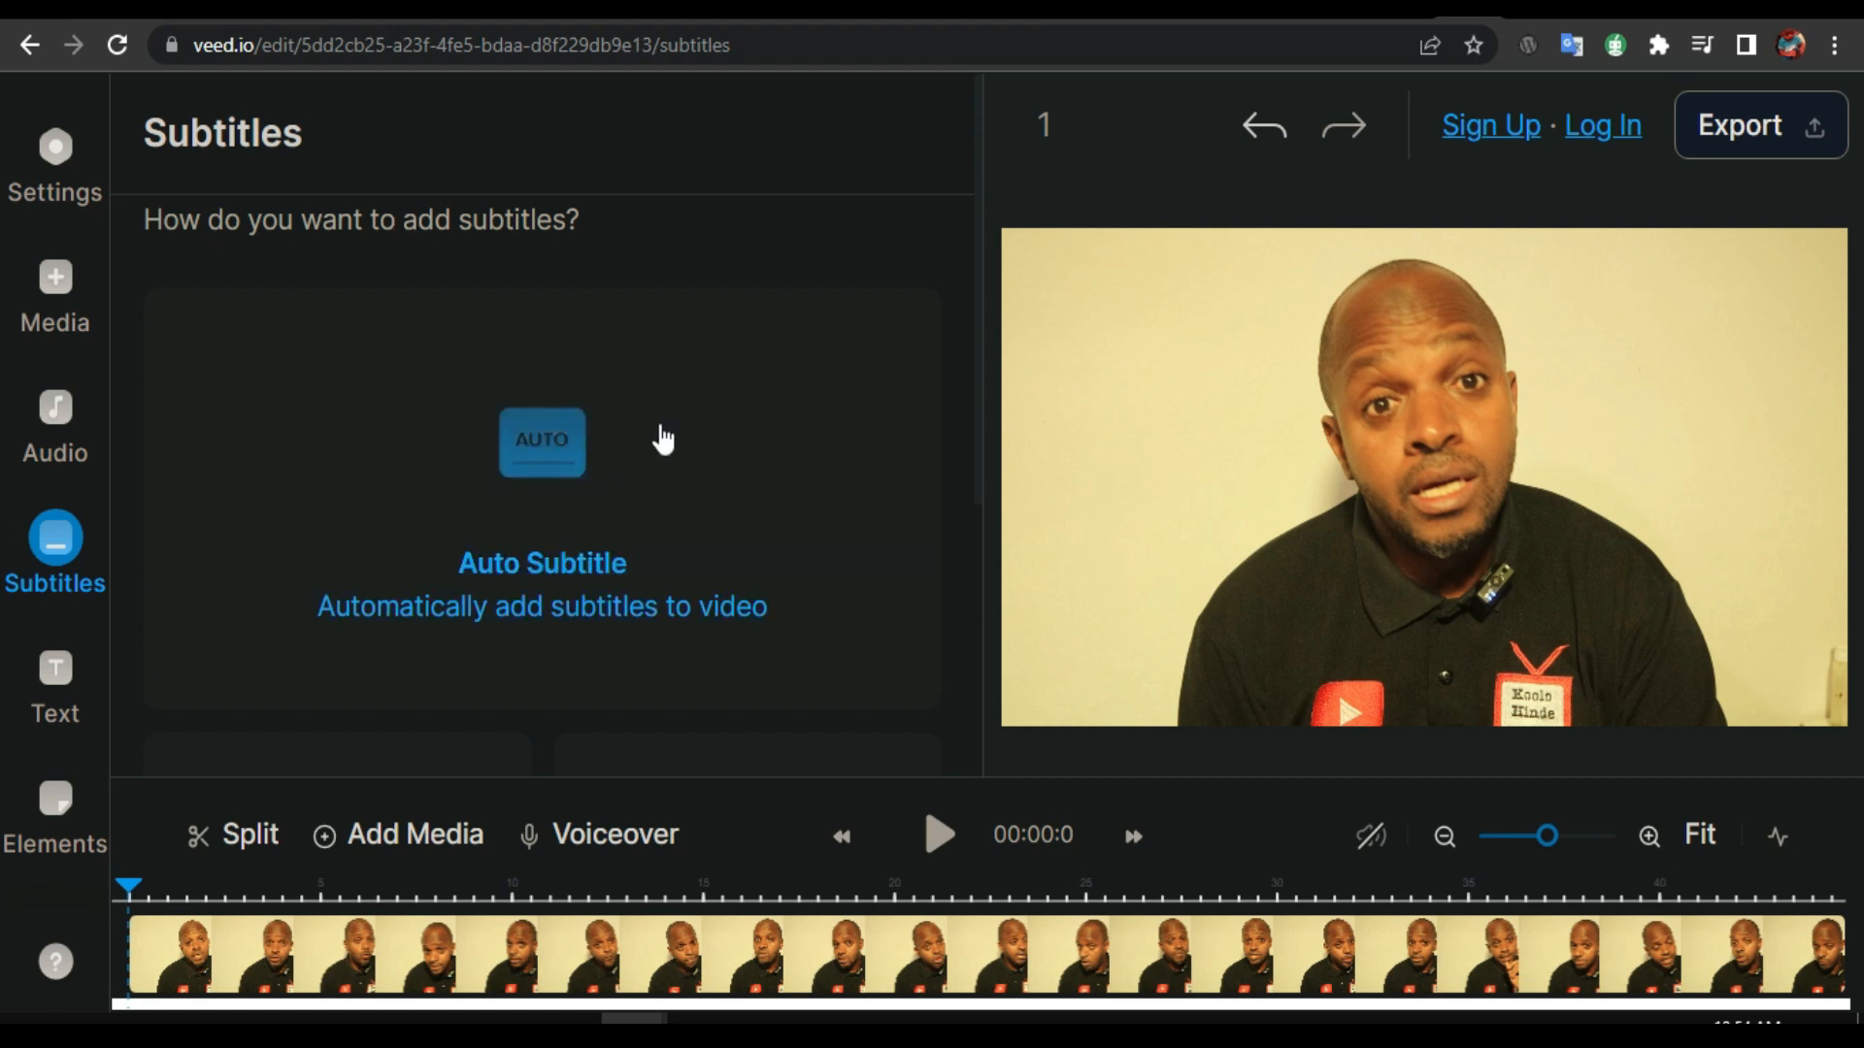
click(561, 453)
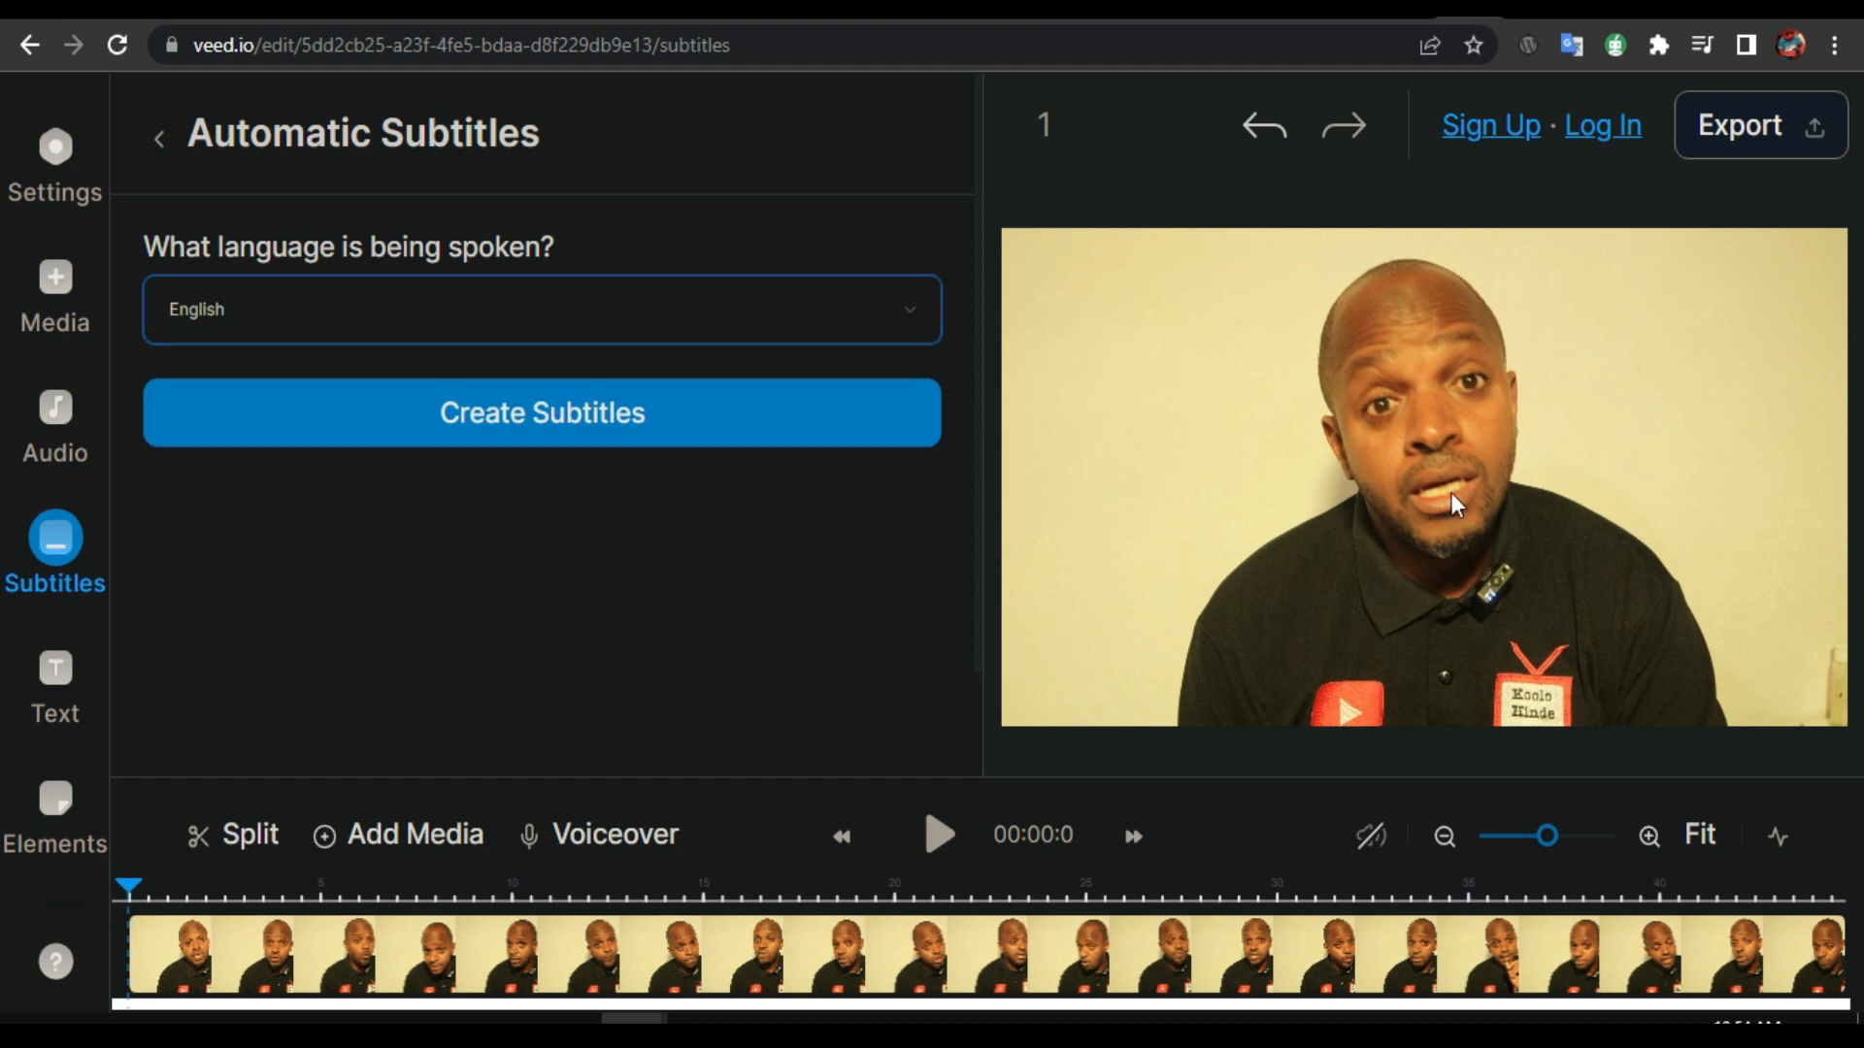
click(299, 340)
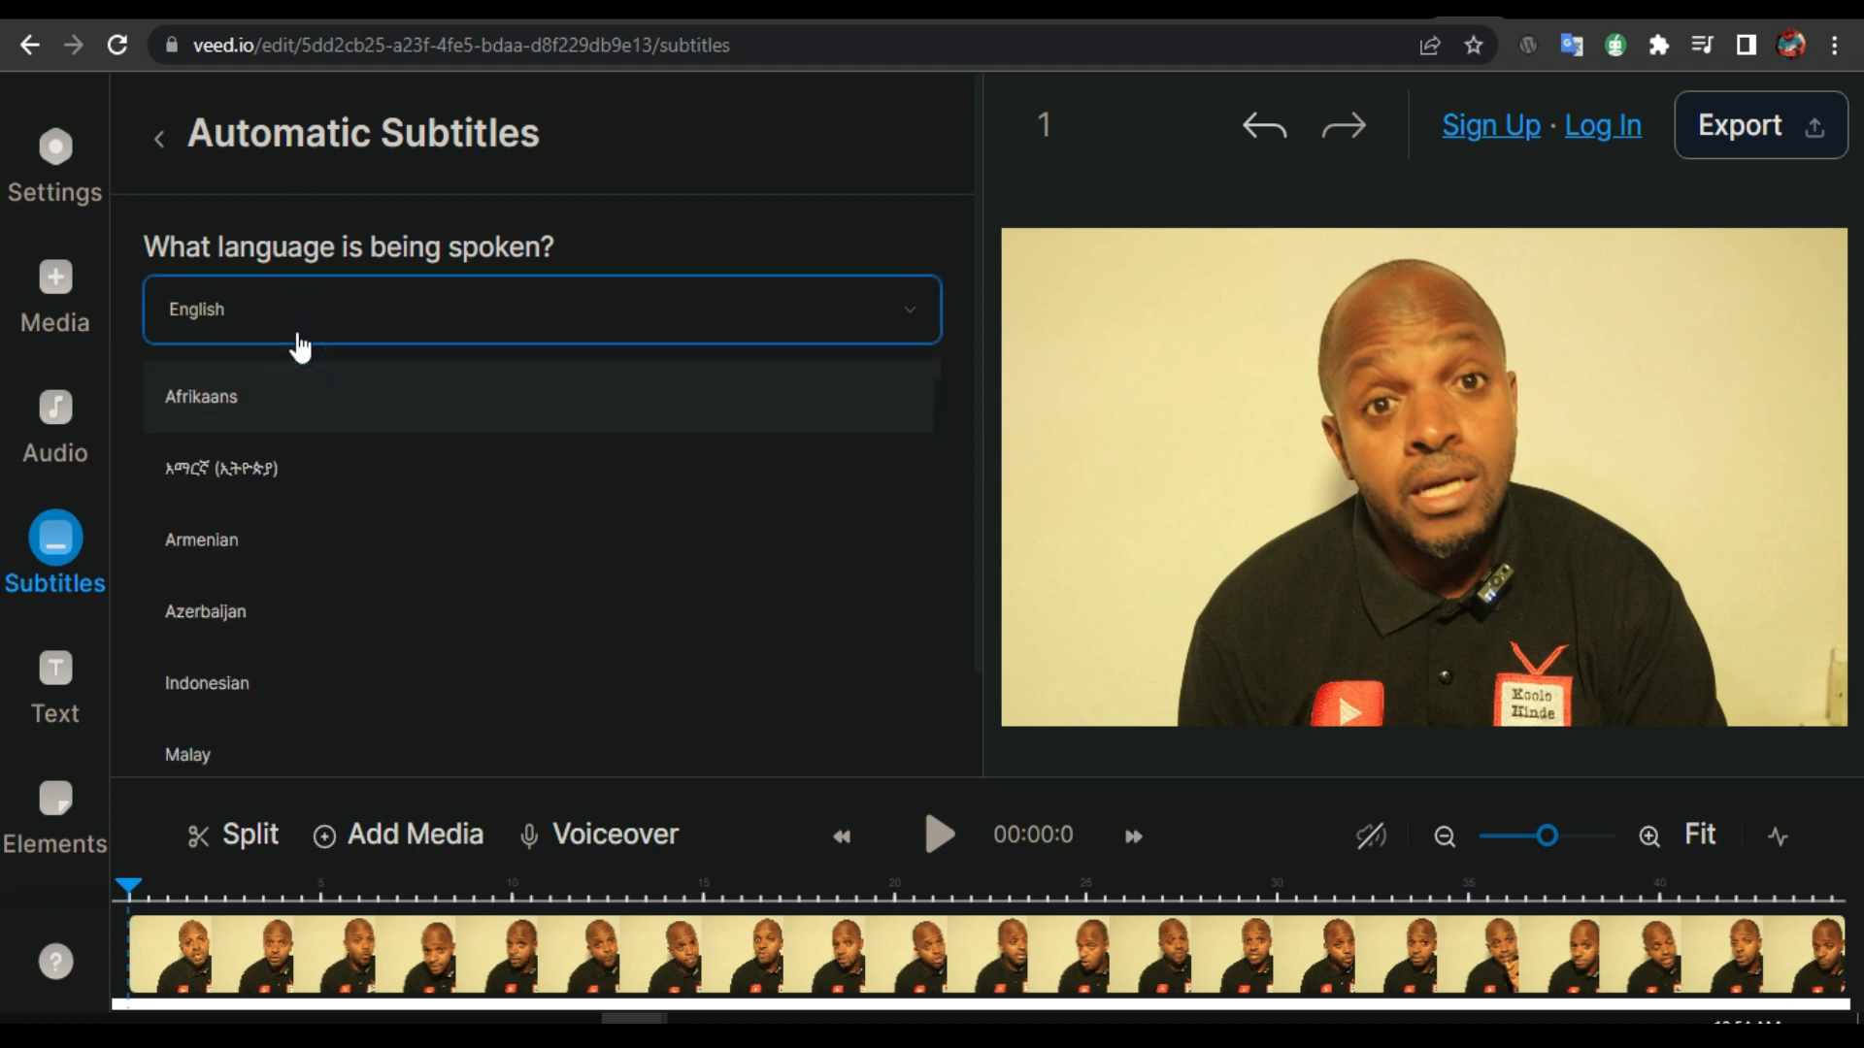
click(298, 328)
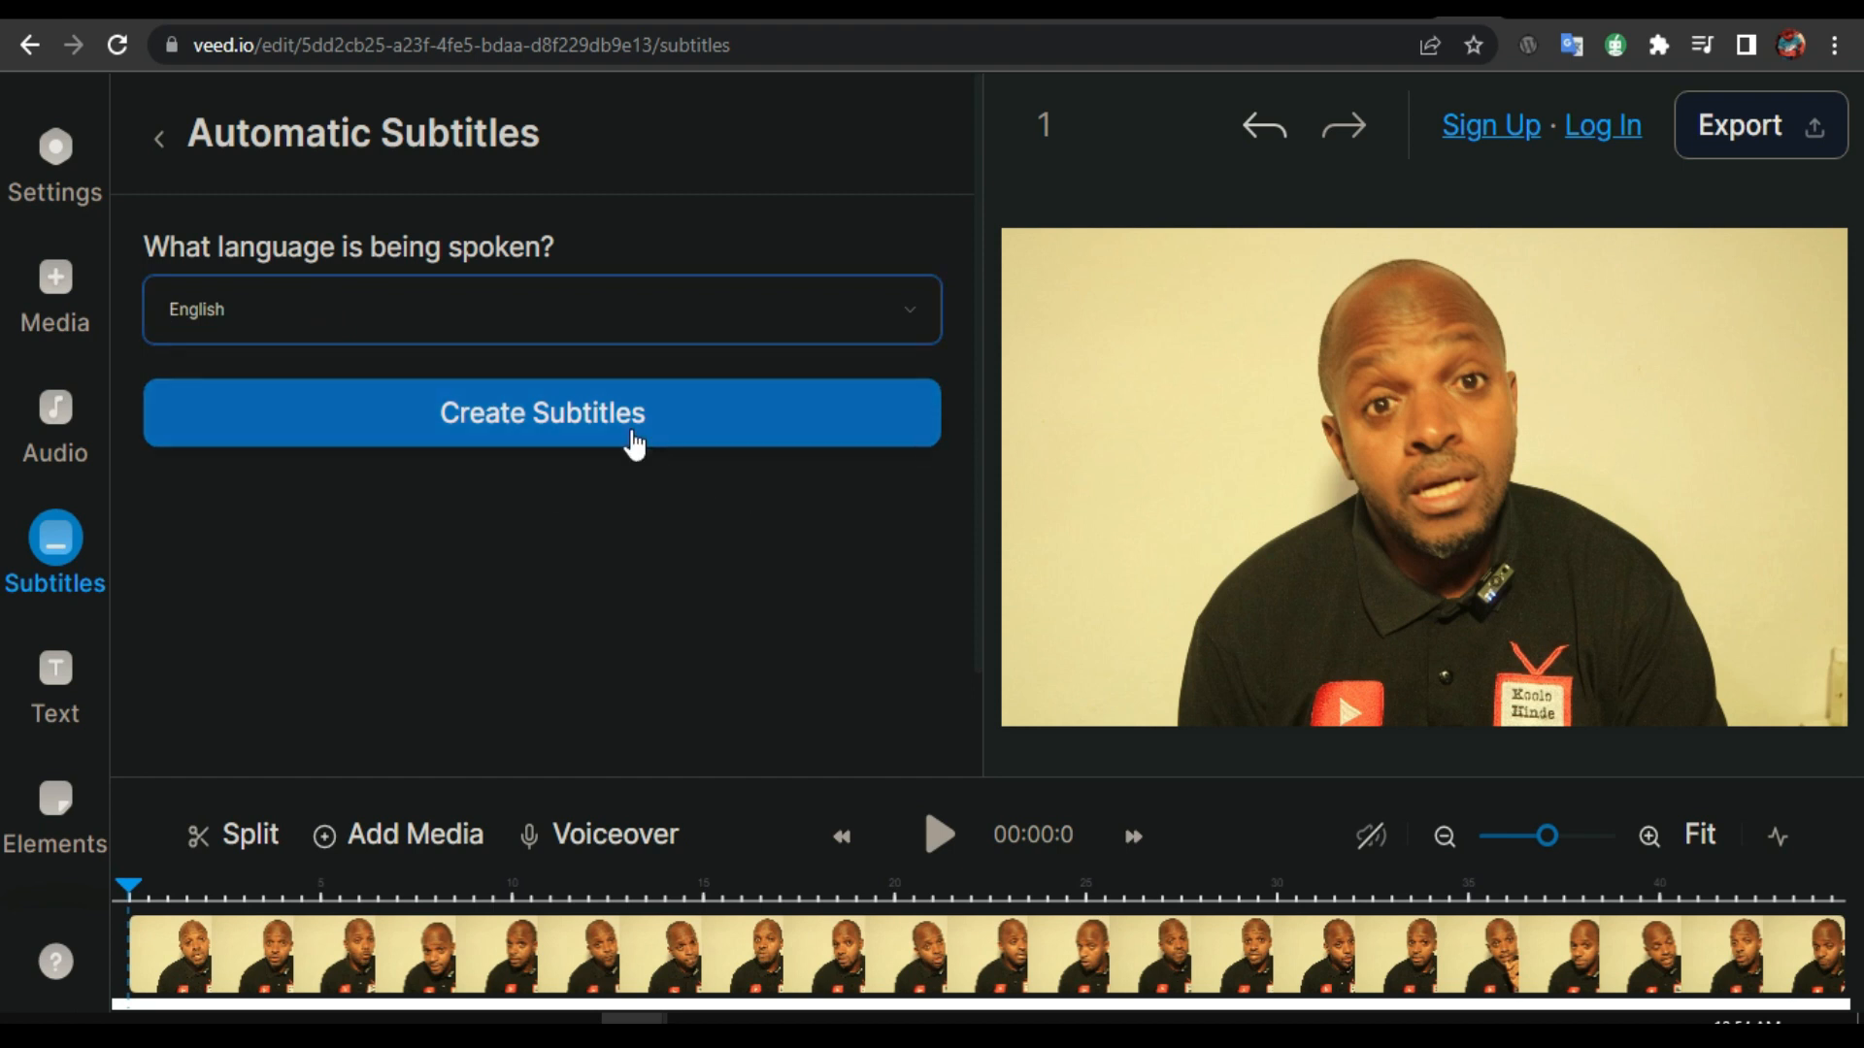
click(586, 435)
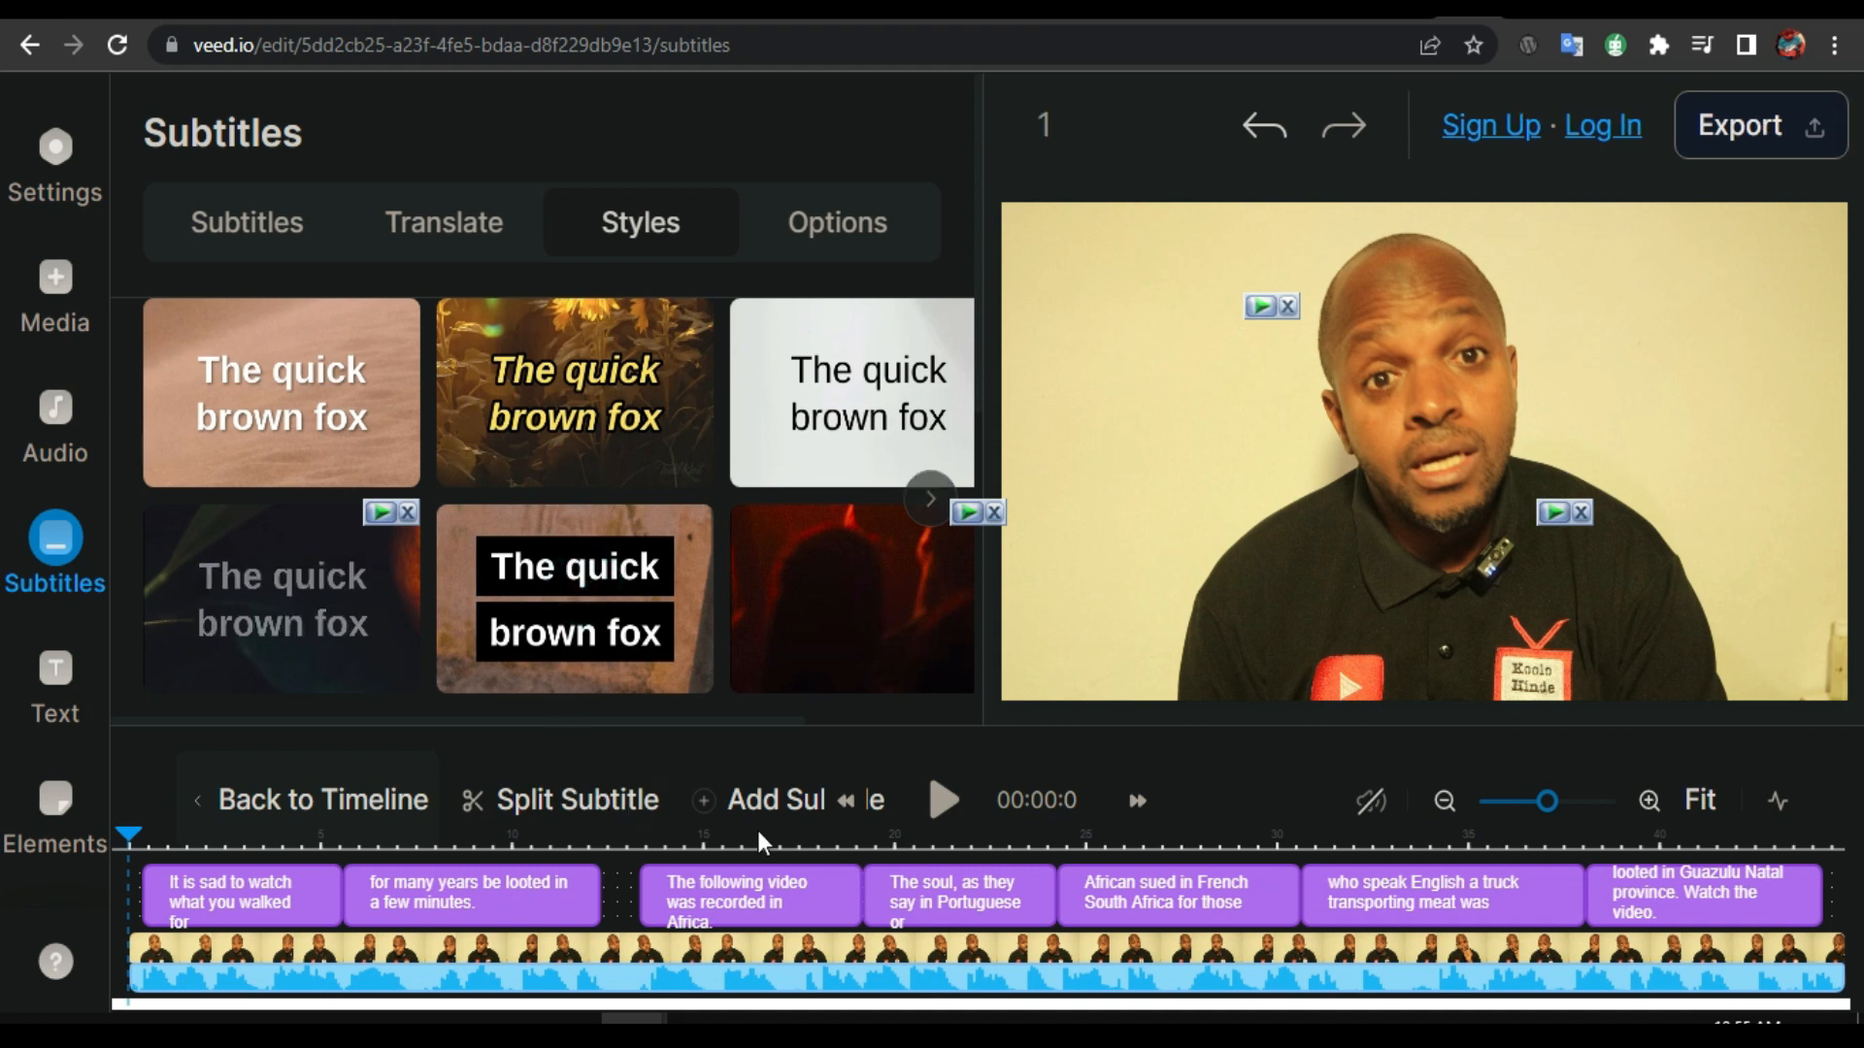
Play the opening of the video to check the generated subtitles and pause playback after the second subtitle
click(943, 800)
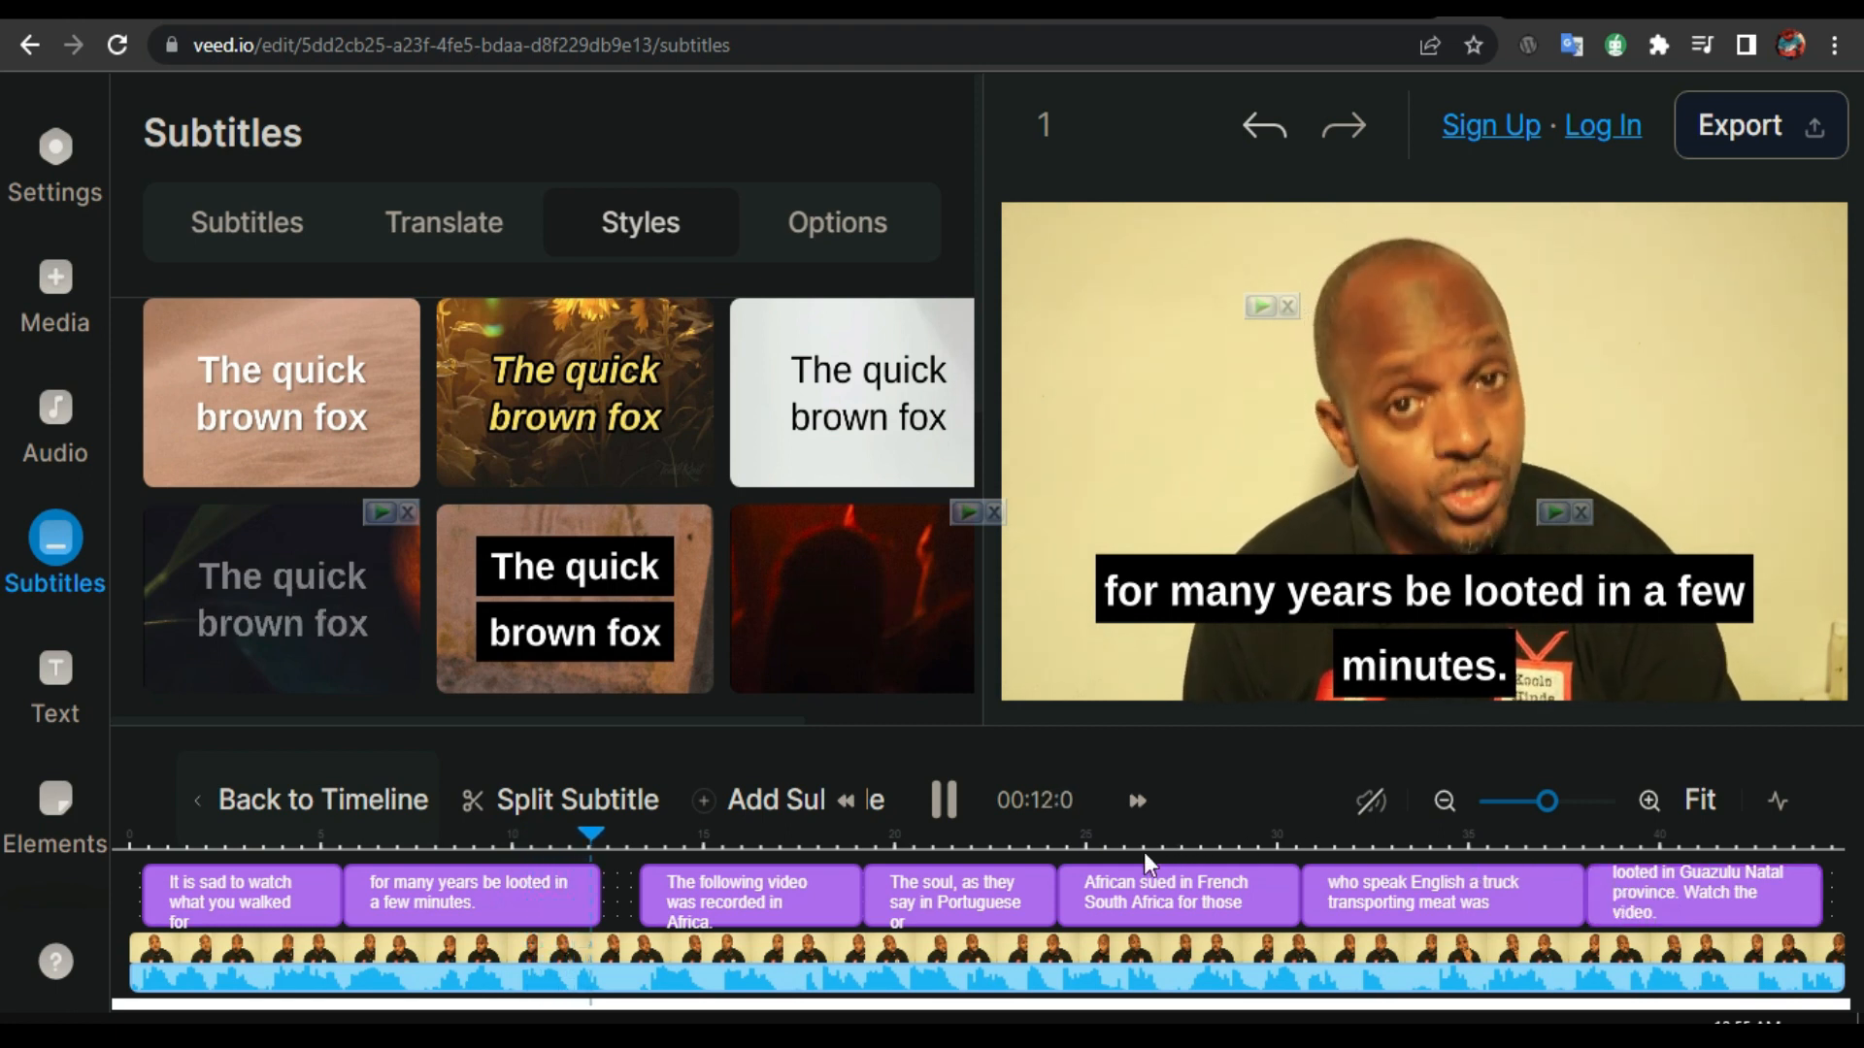
click(944, 802)
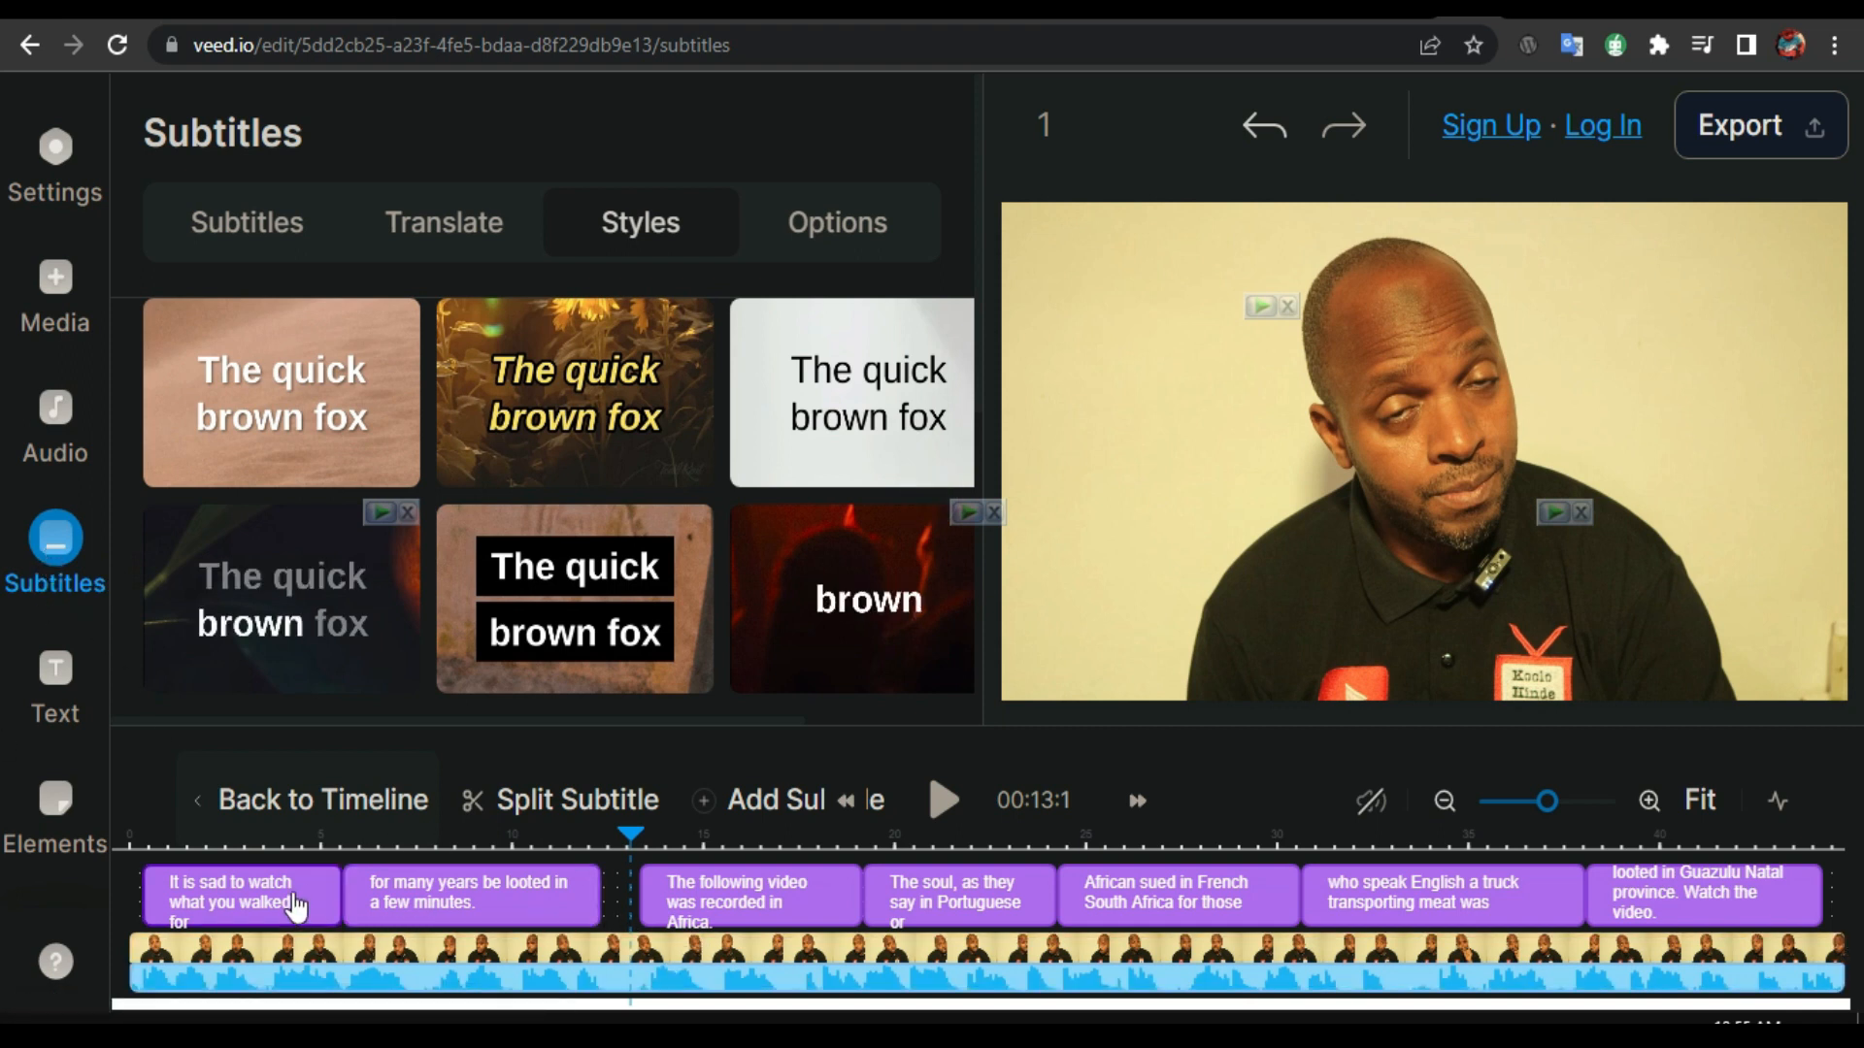
Delete and retype the full stop after "few minutes" in the second subtitle, and look over the neighbouring subtitle lines
click(251, 231)
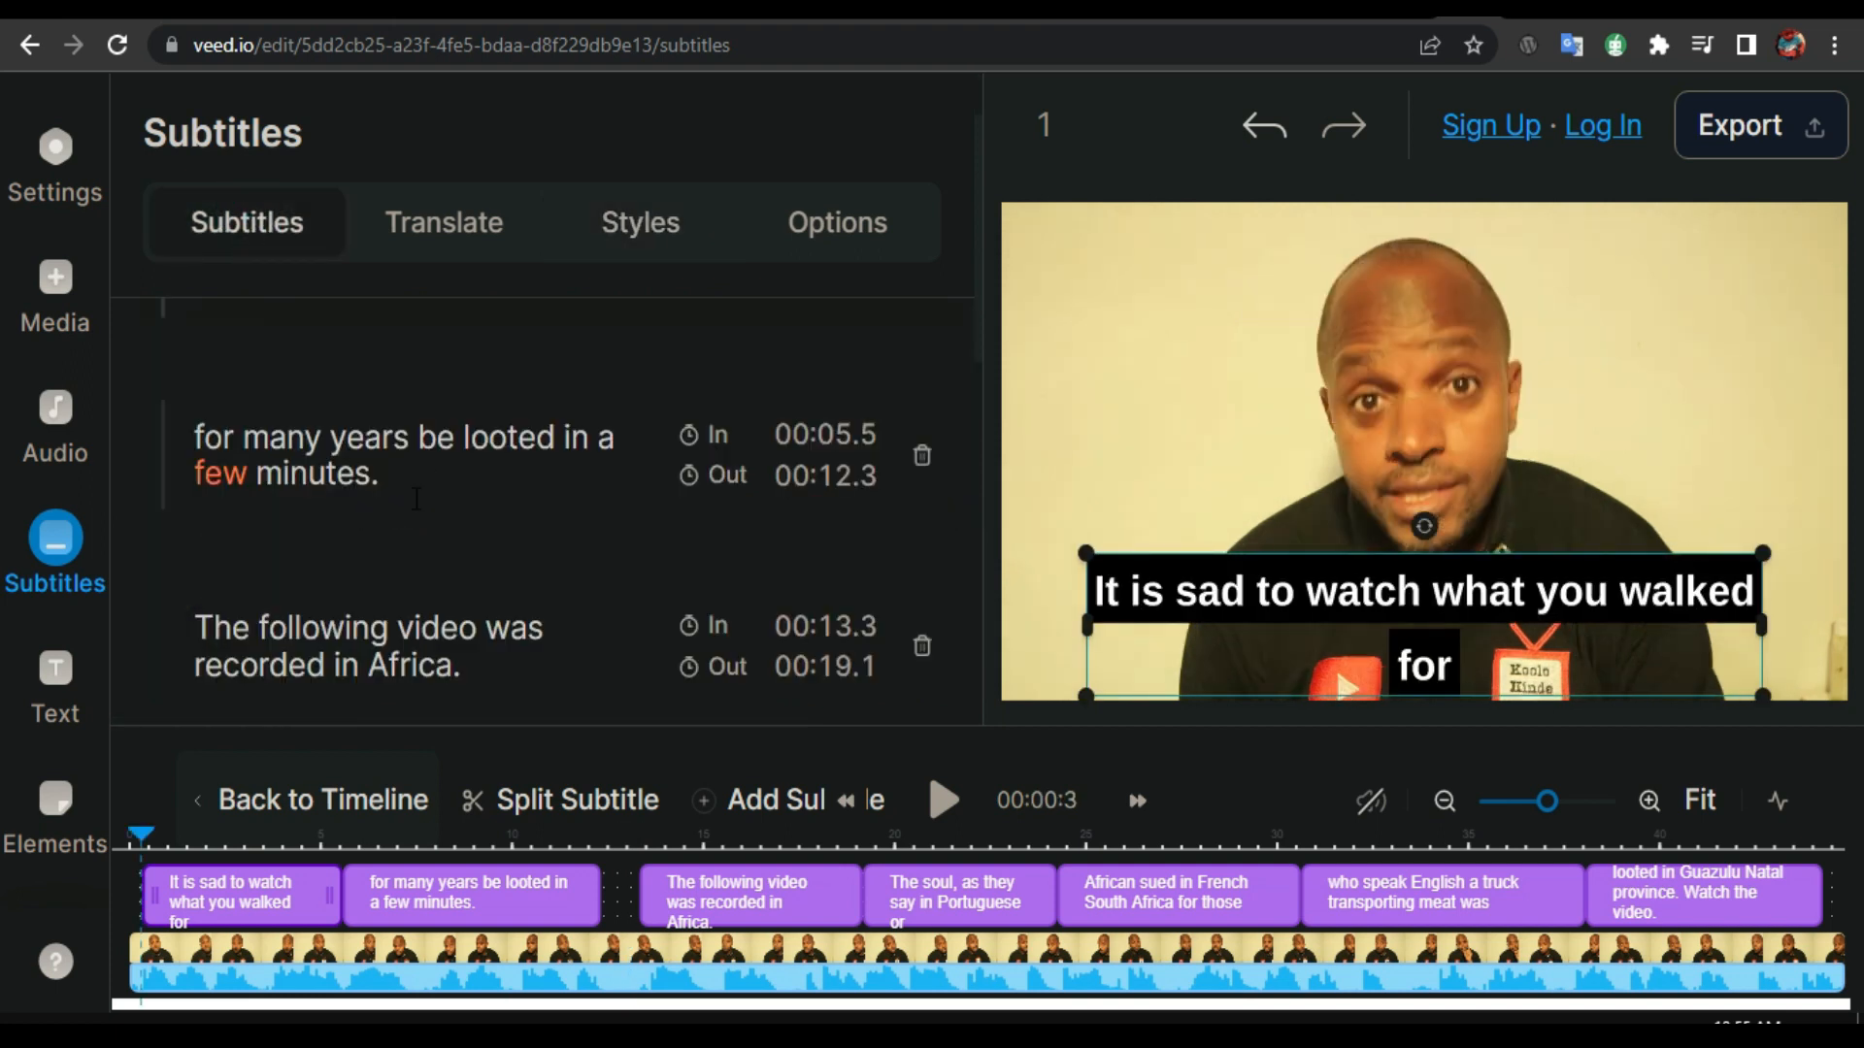
click(376, 472)
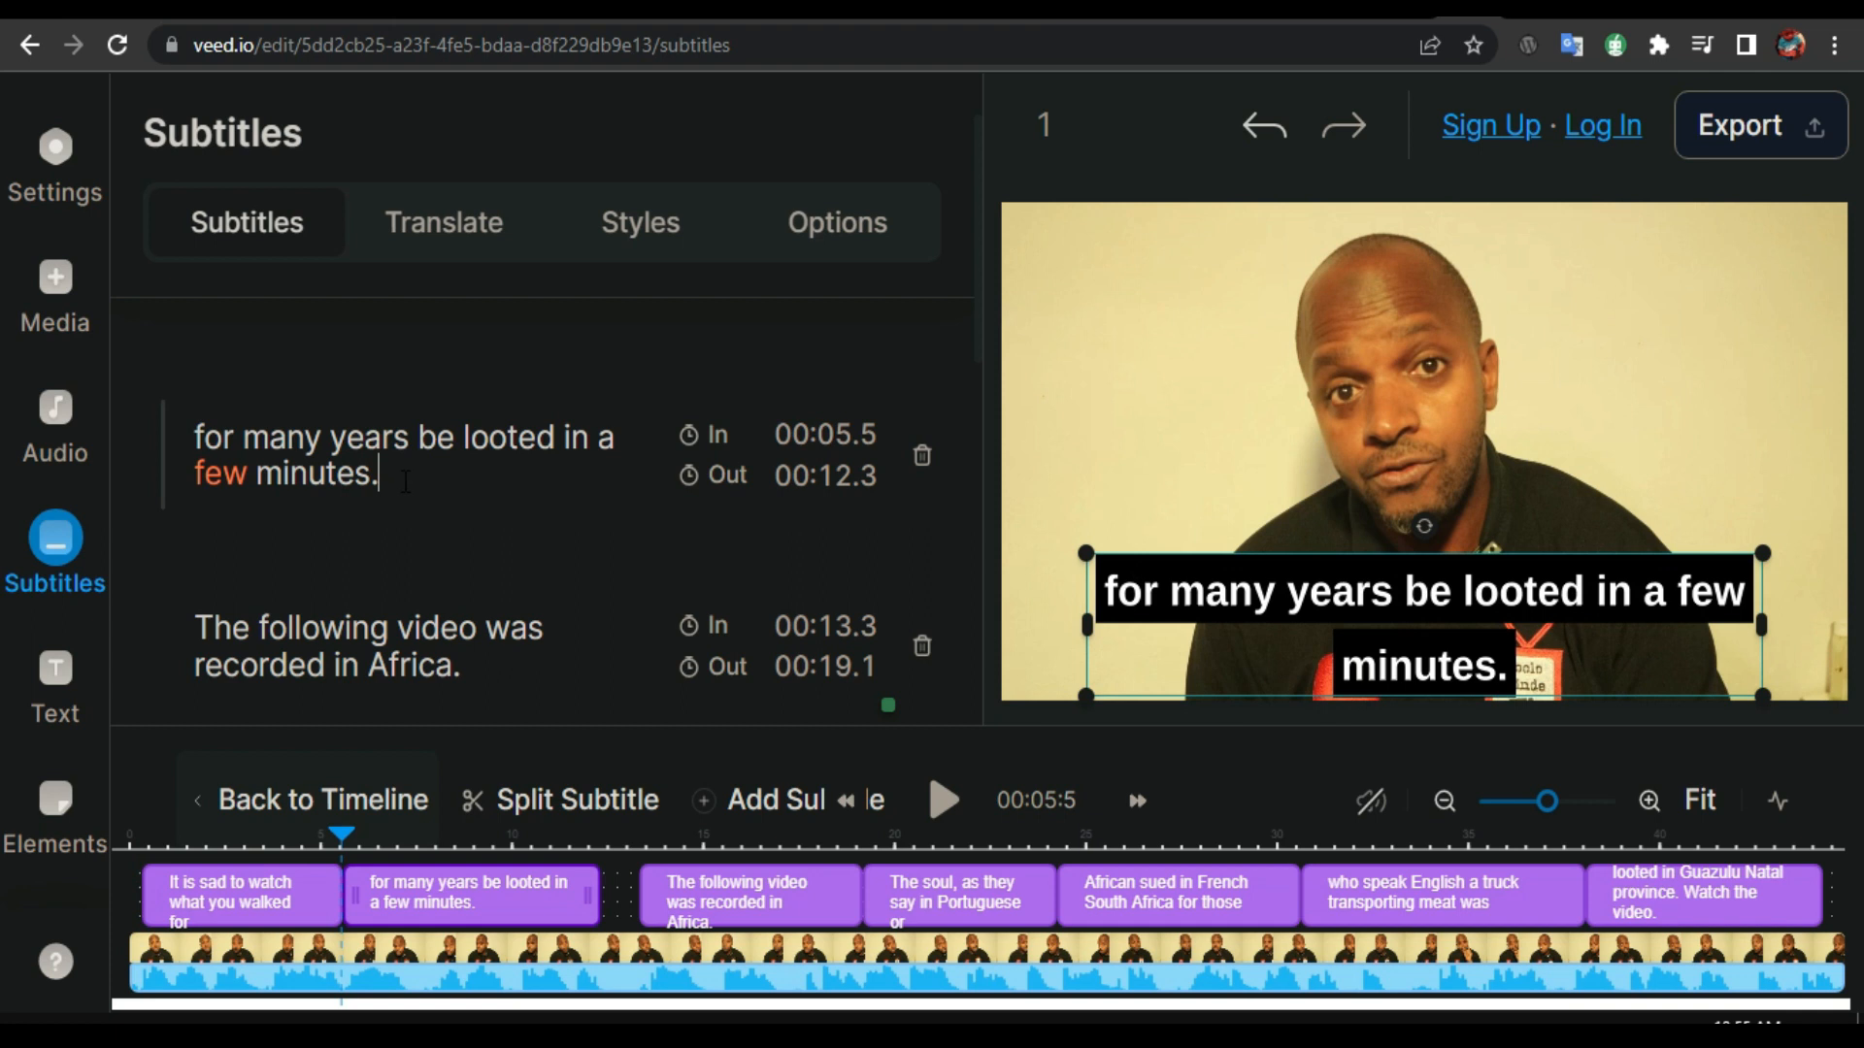
key(BackSpace)
text(.)
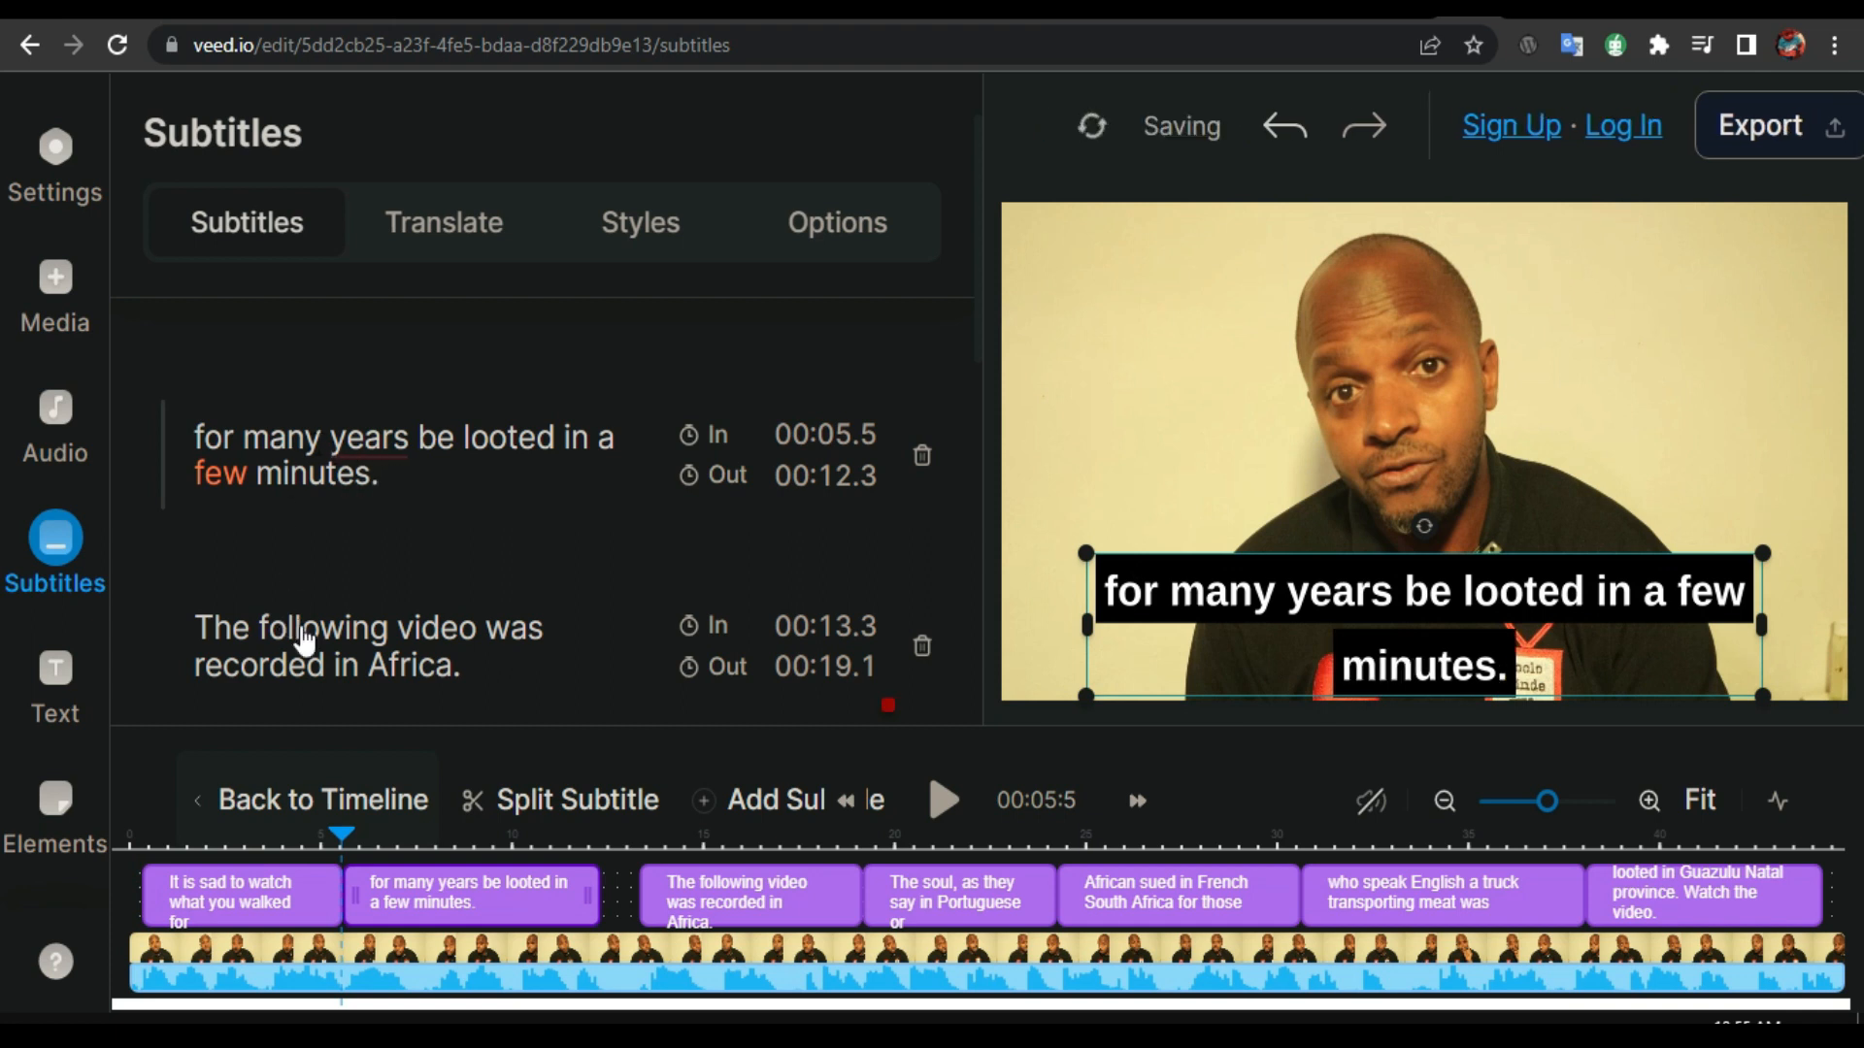
scroll(304, 627, down, 3)
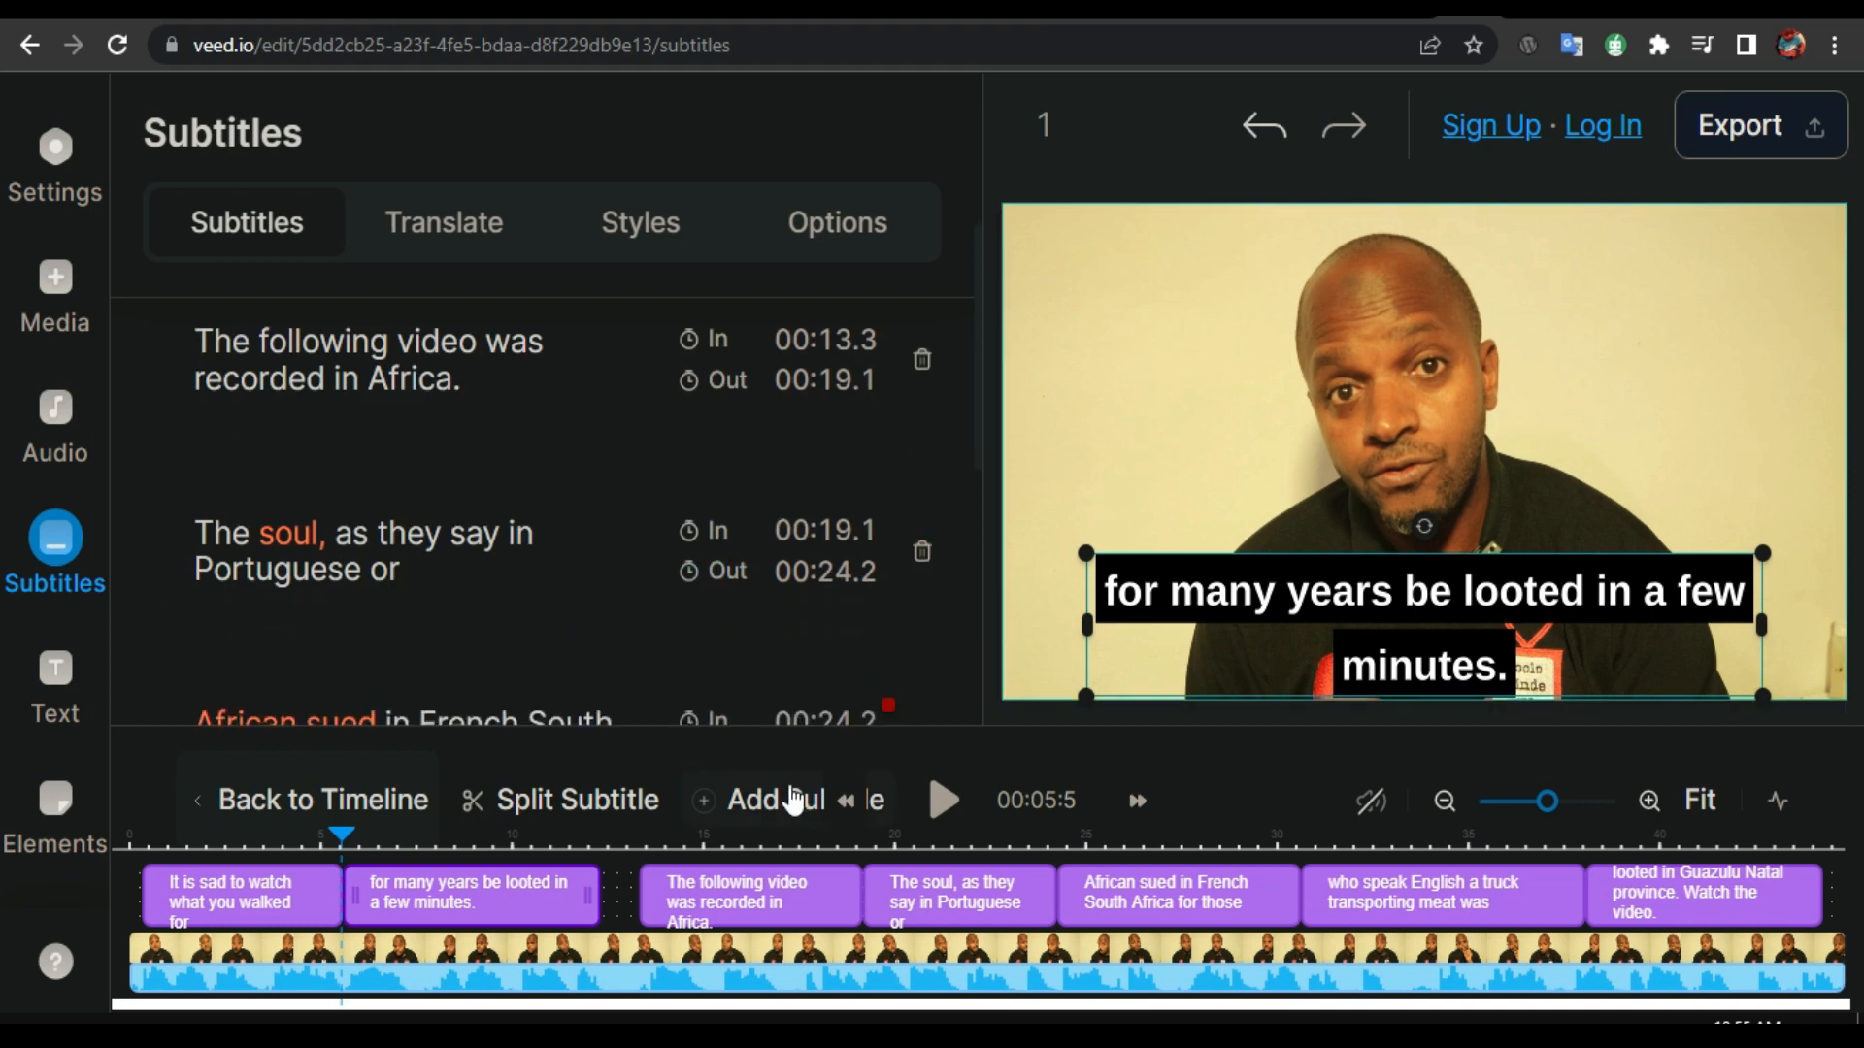
scroll(487, 620, up, 4)
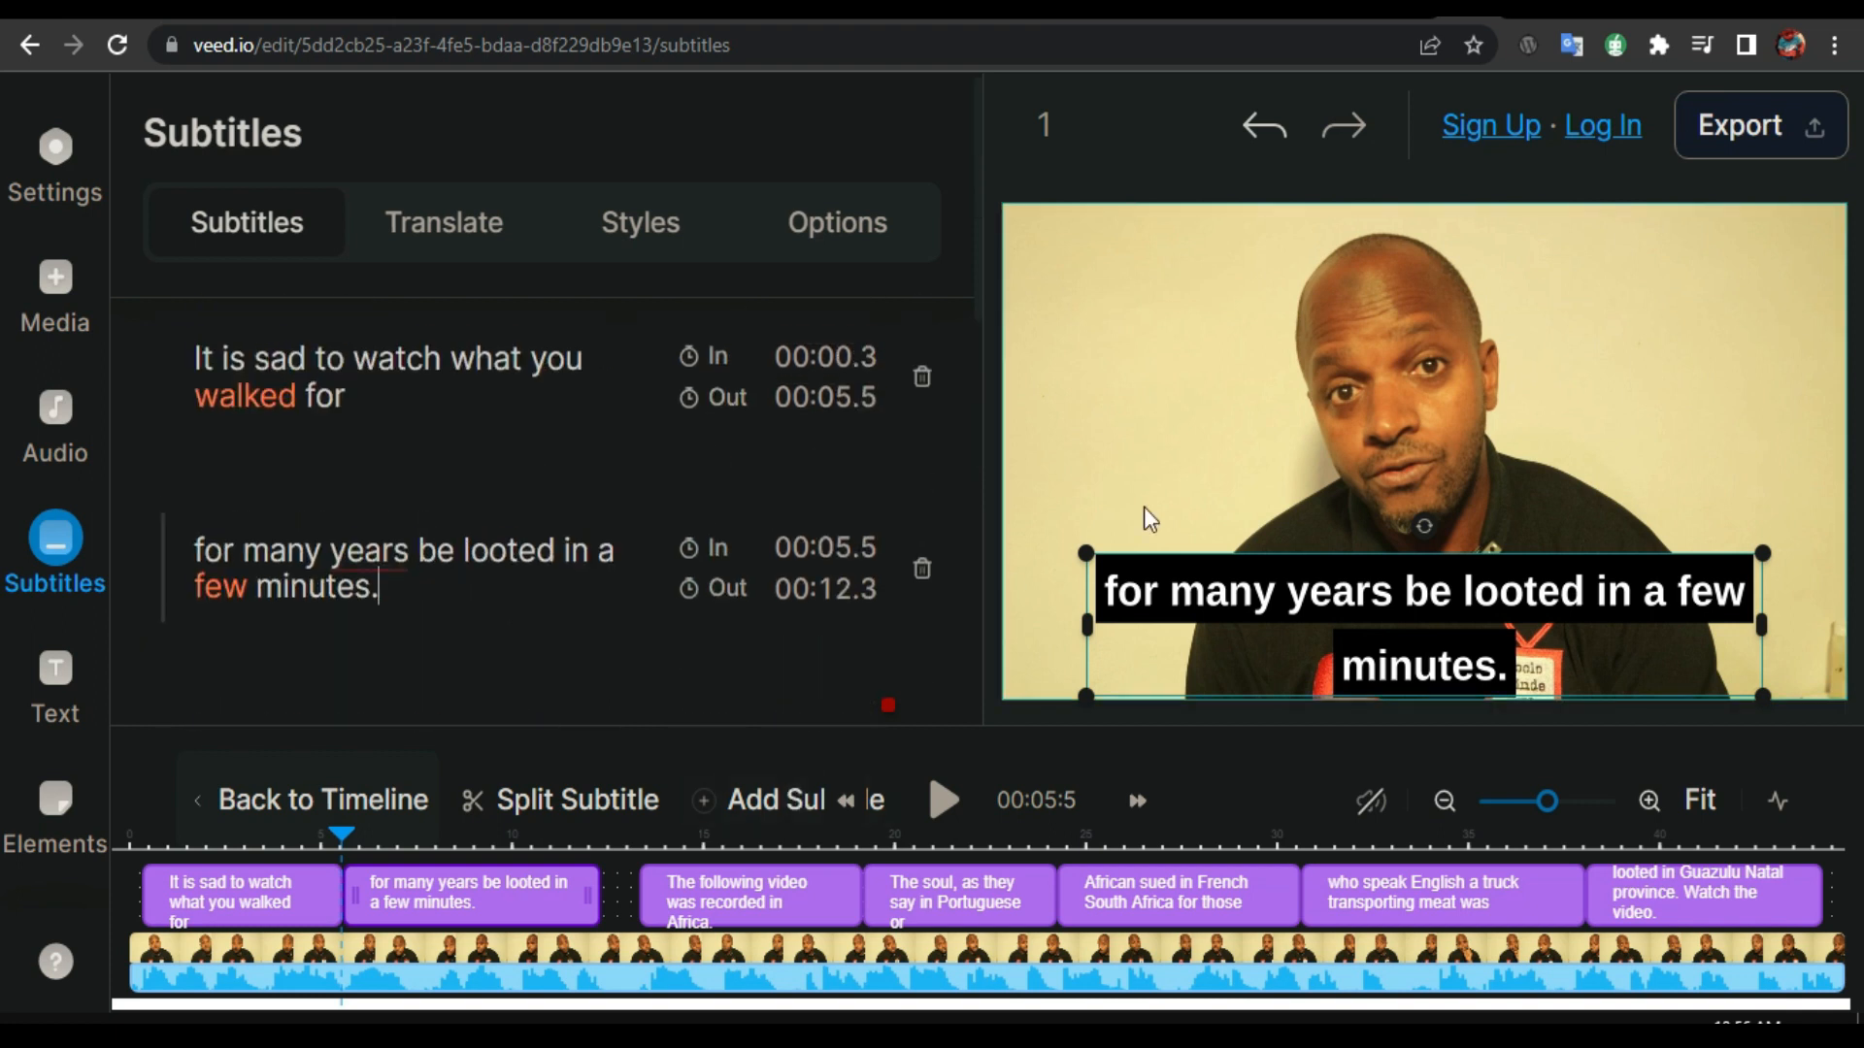
Export the subtitled video with the resolution set to 720p in the advanced export settings
click(1753, 145)
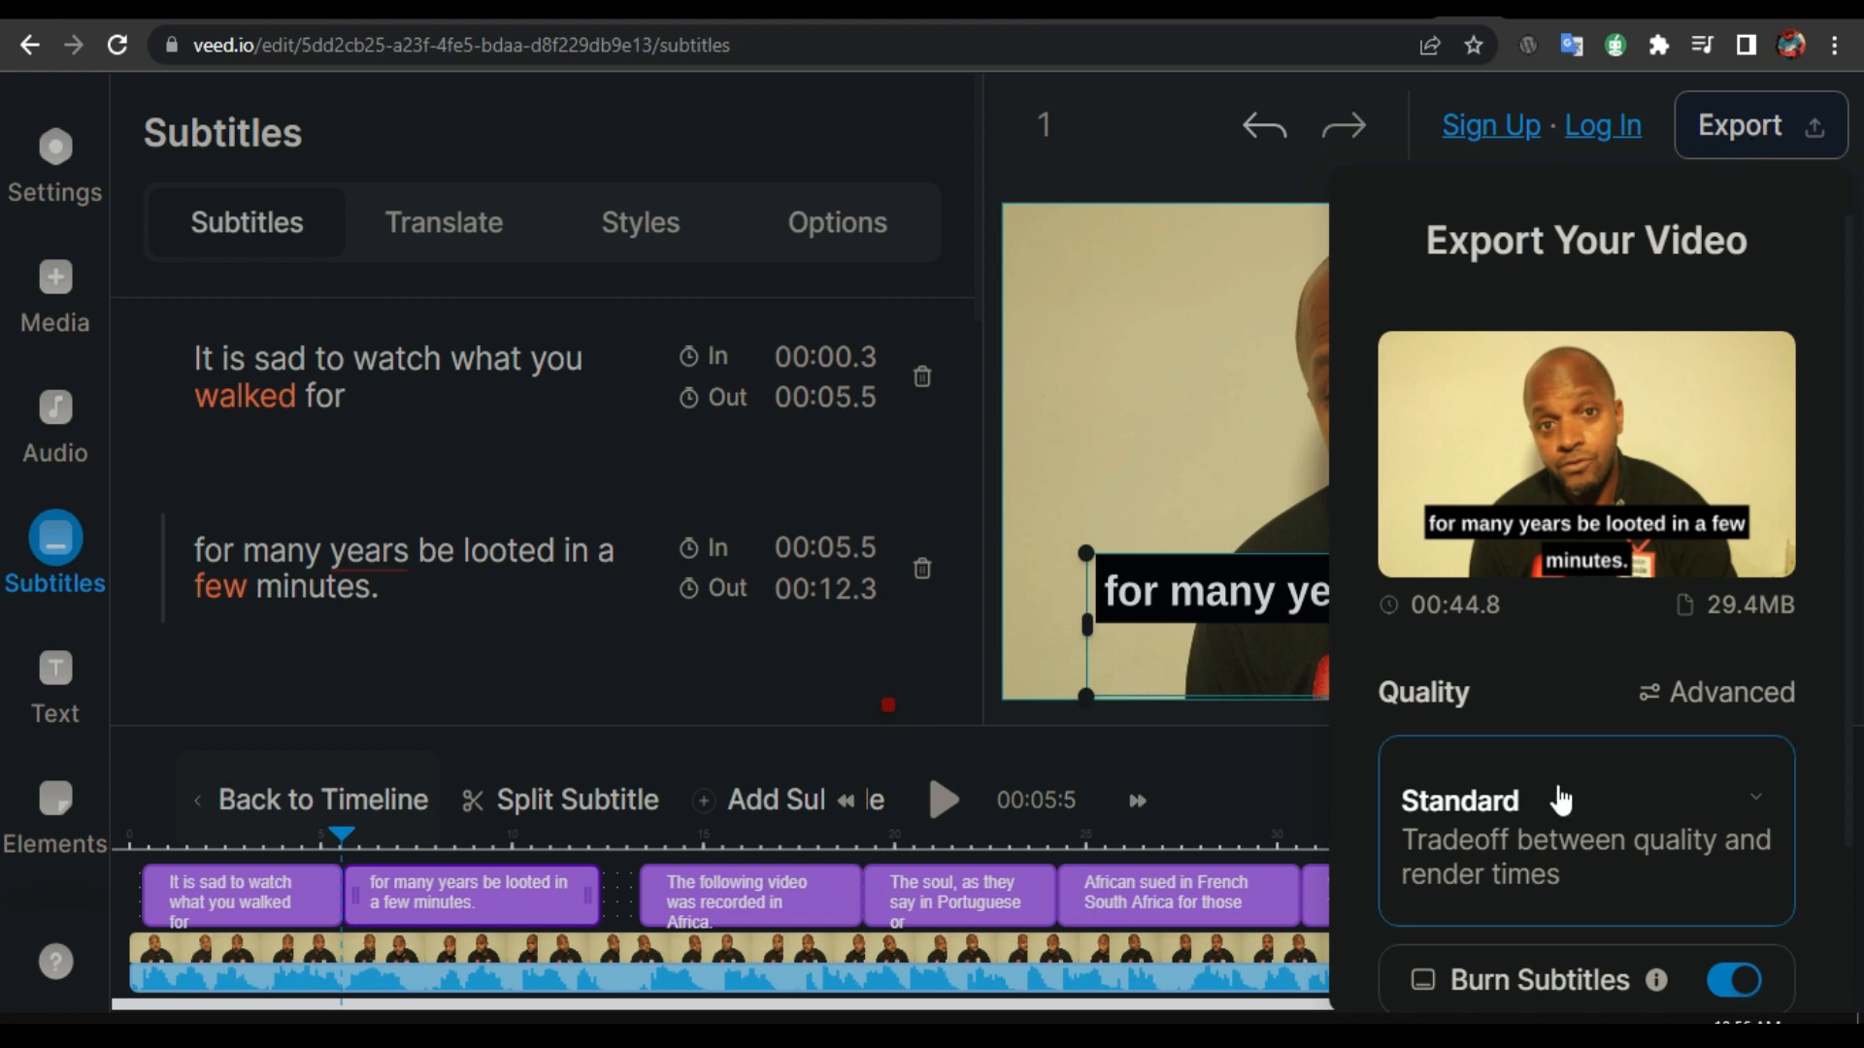
scroll(1557, 786, down, 2)
scroll(1570, 792, down, 1)
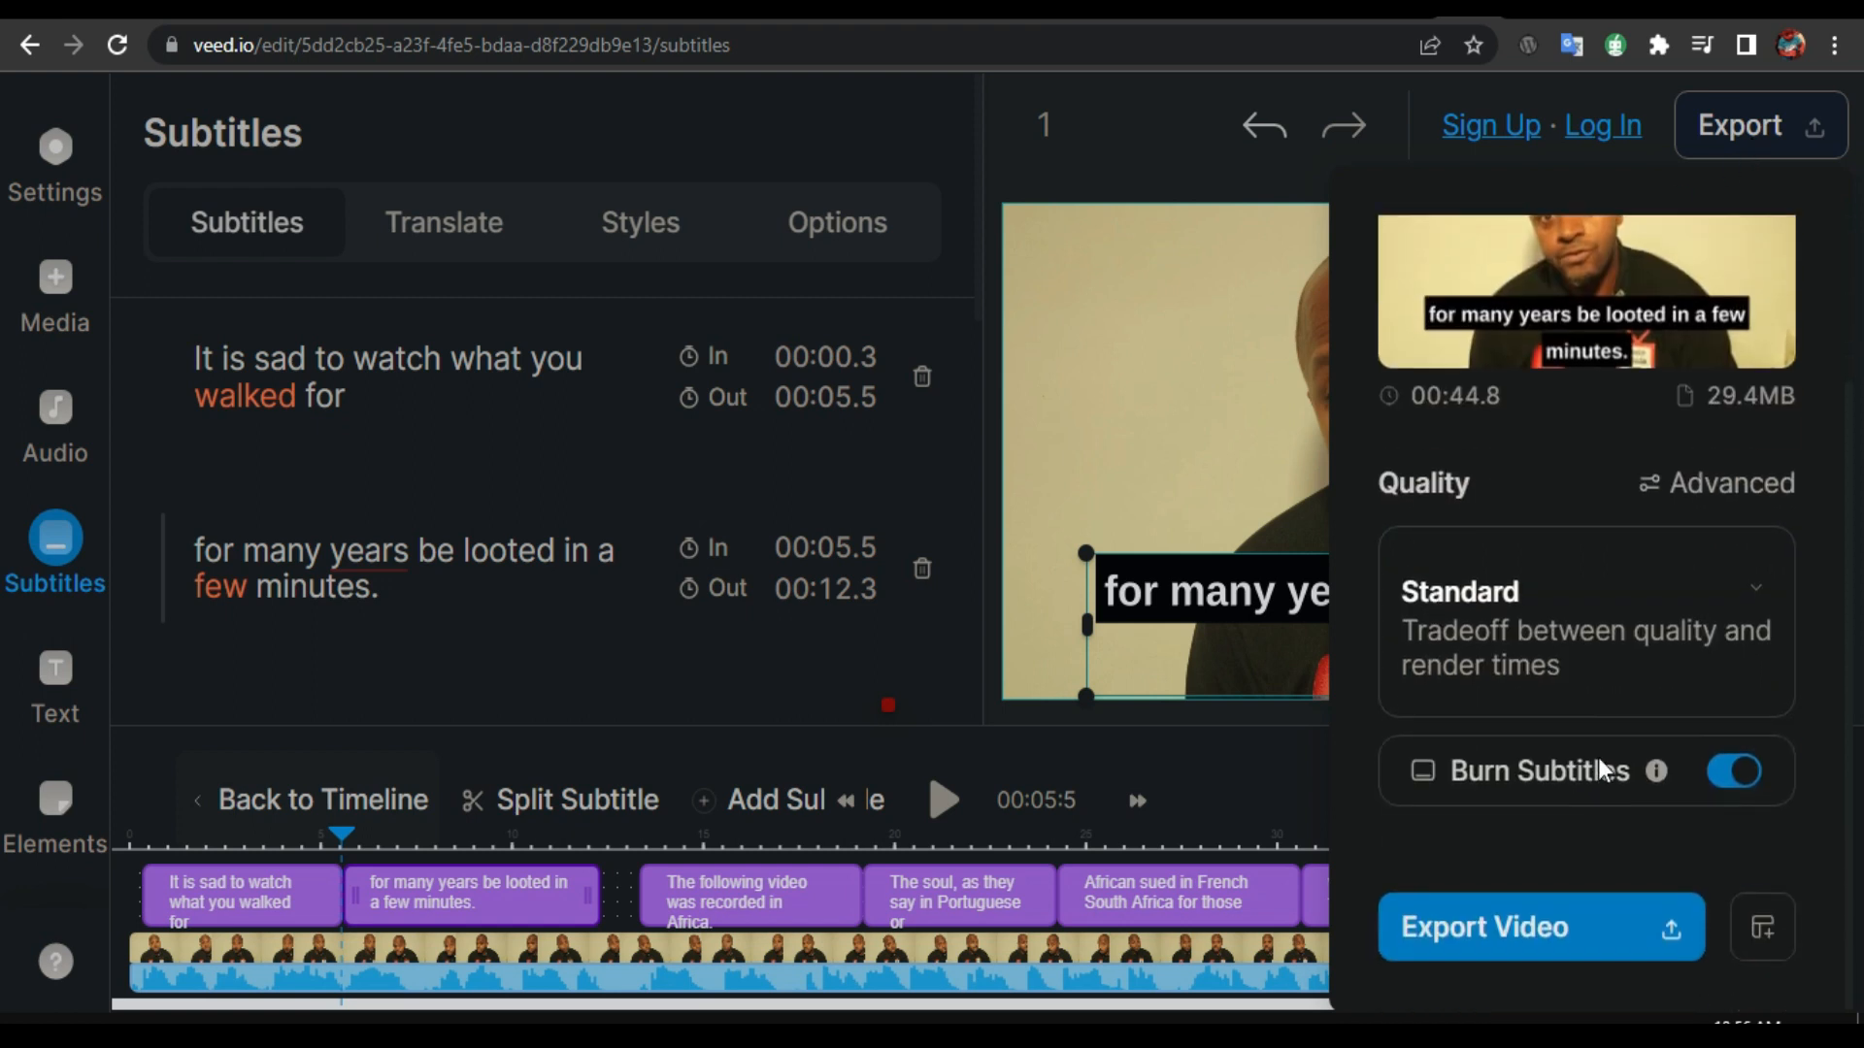
click(1687, 487)
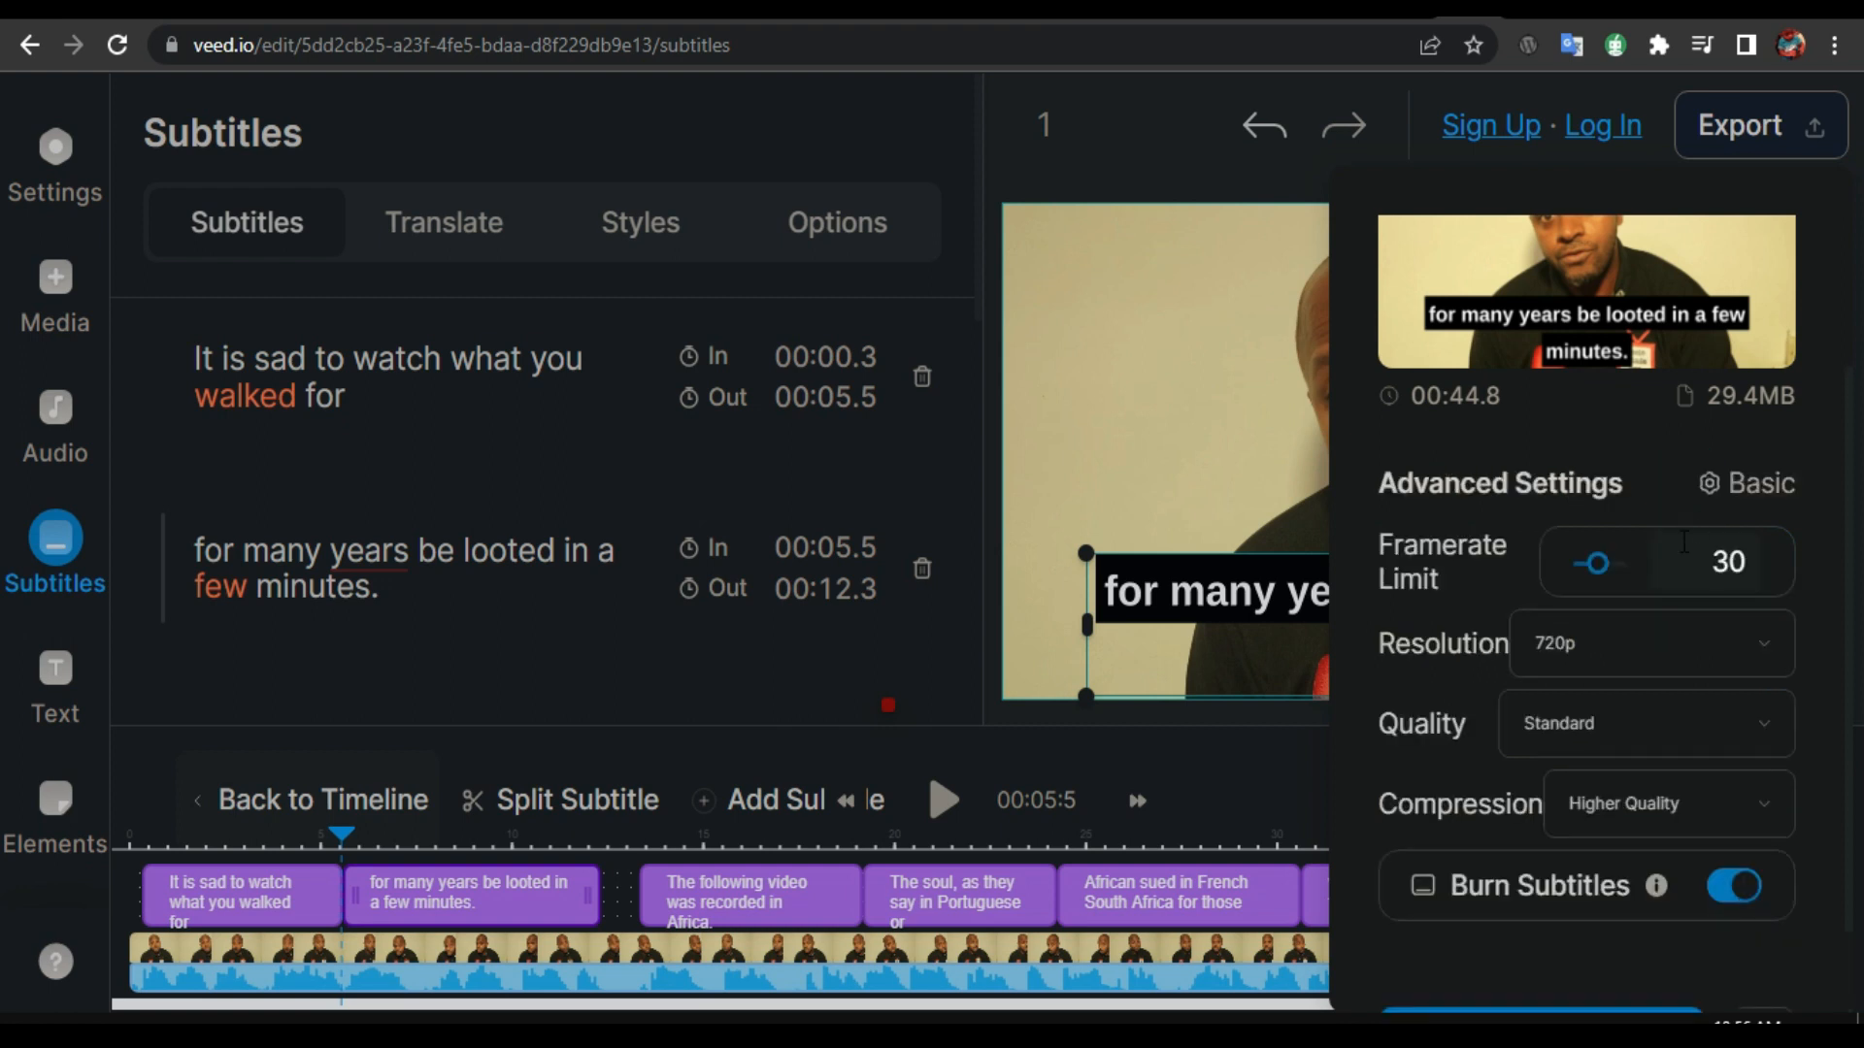
click(1600, 660)
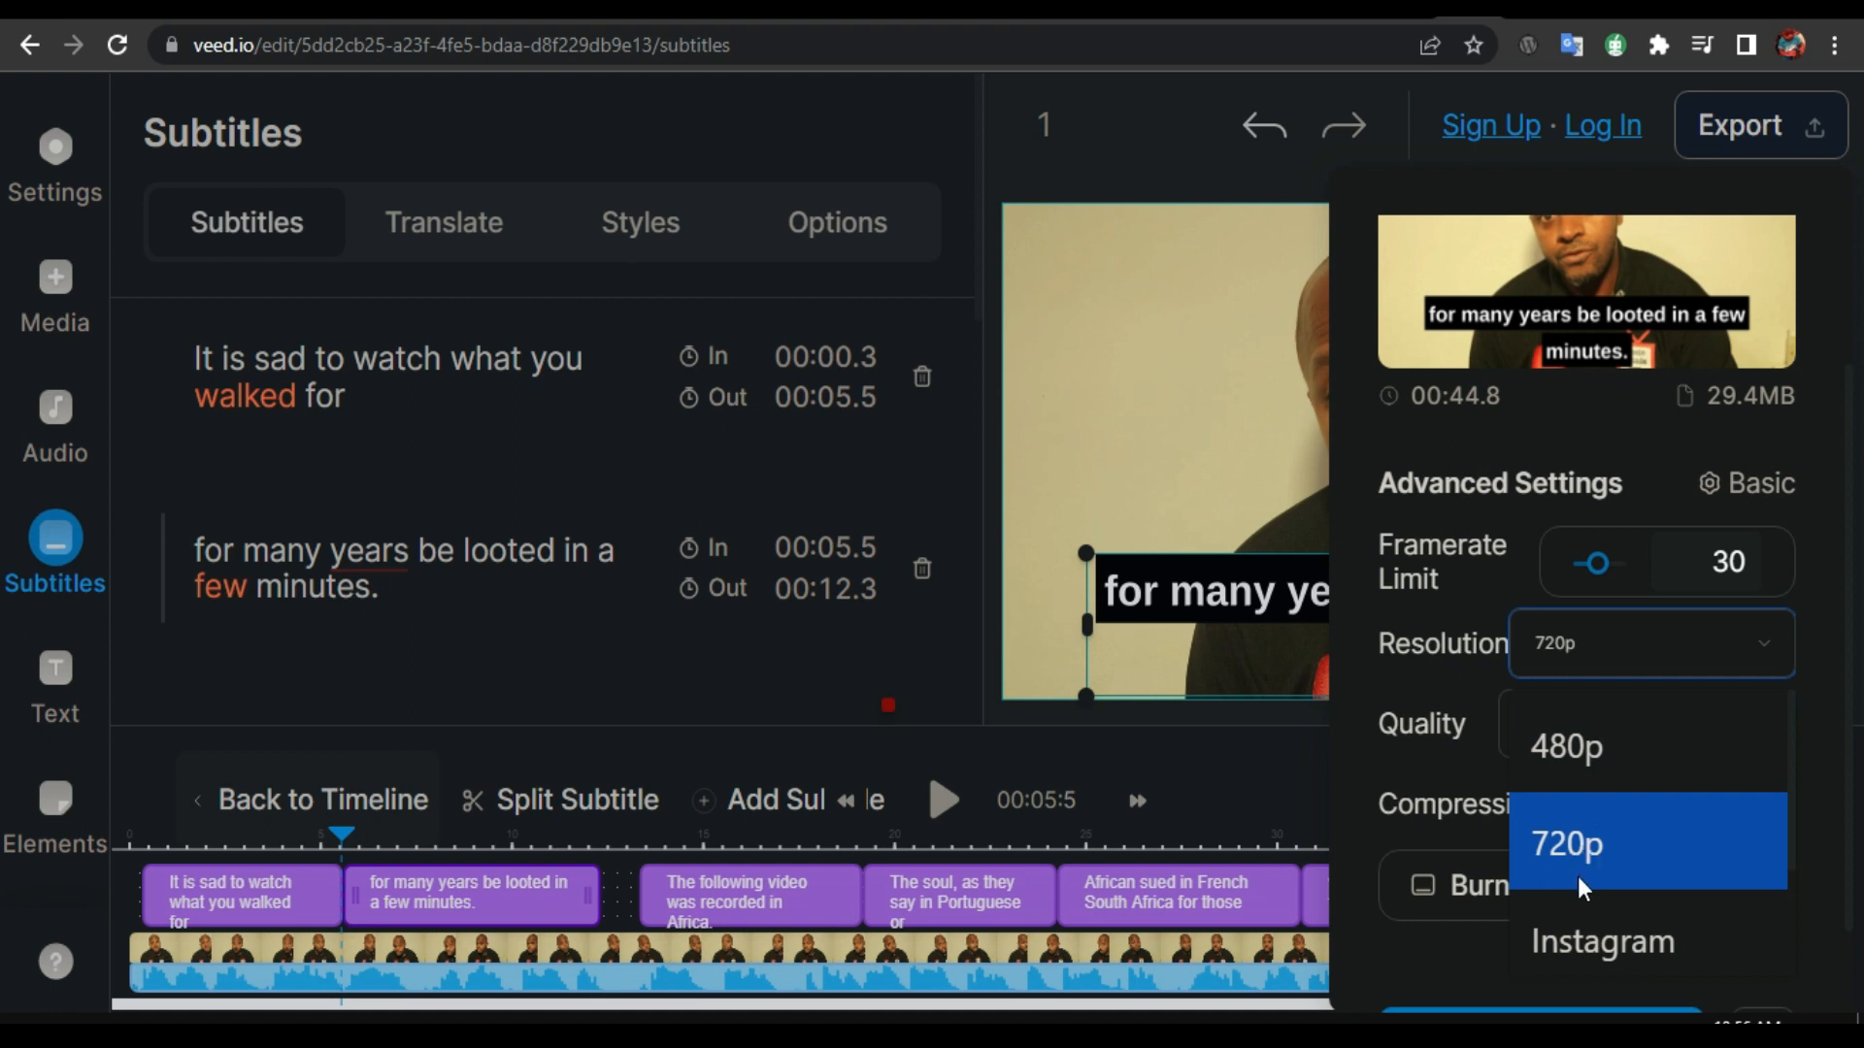
click(1573, 845)
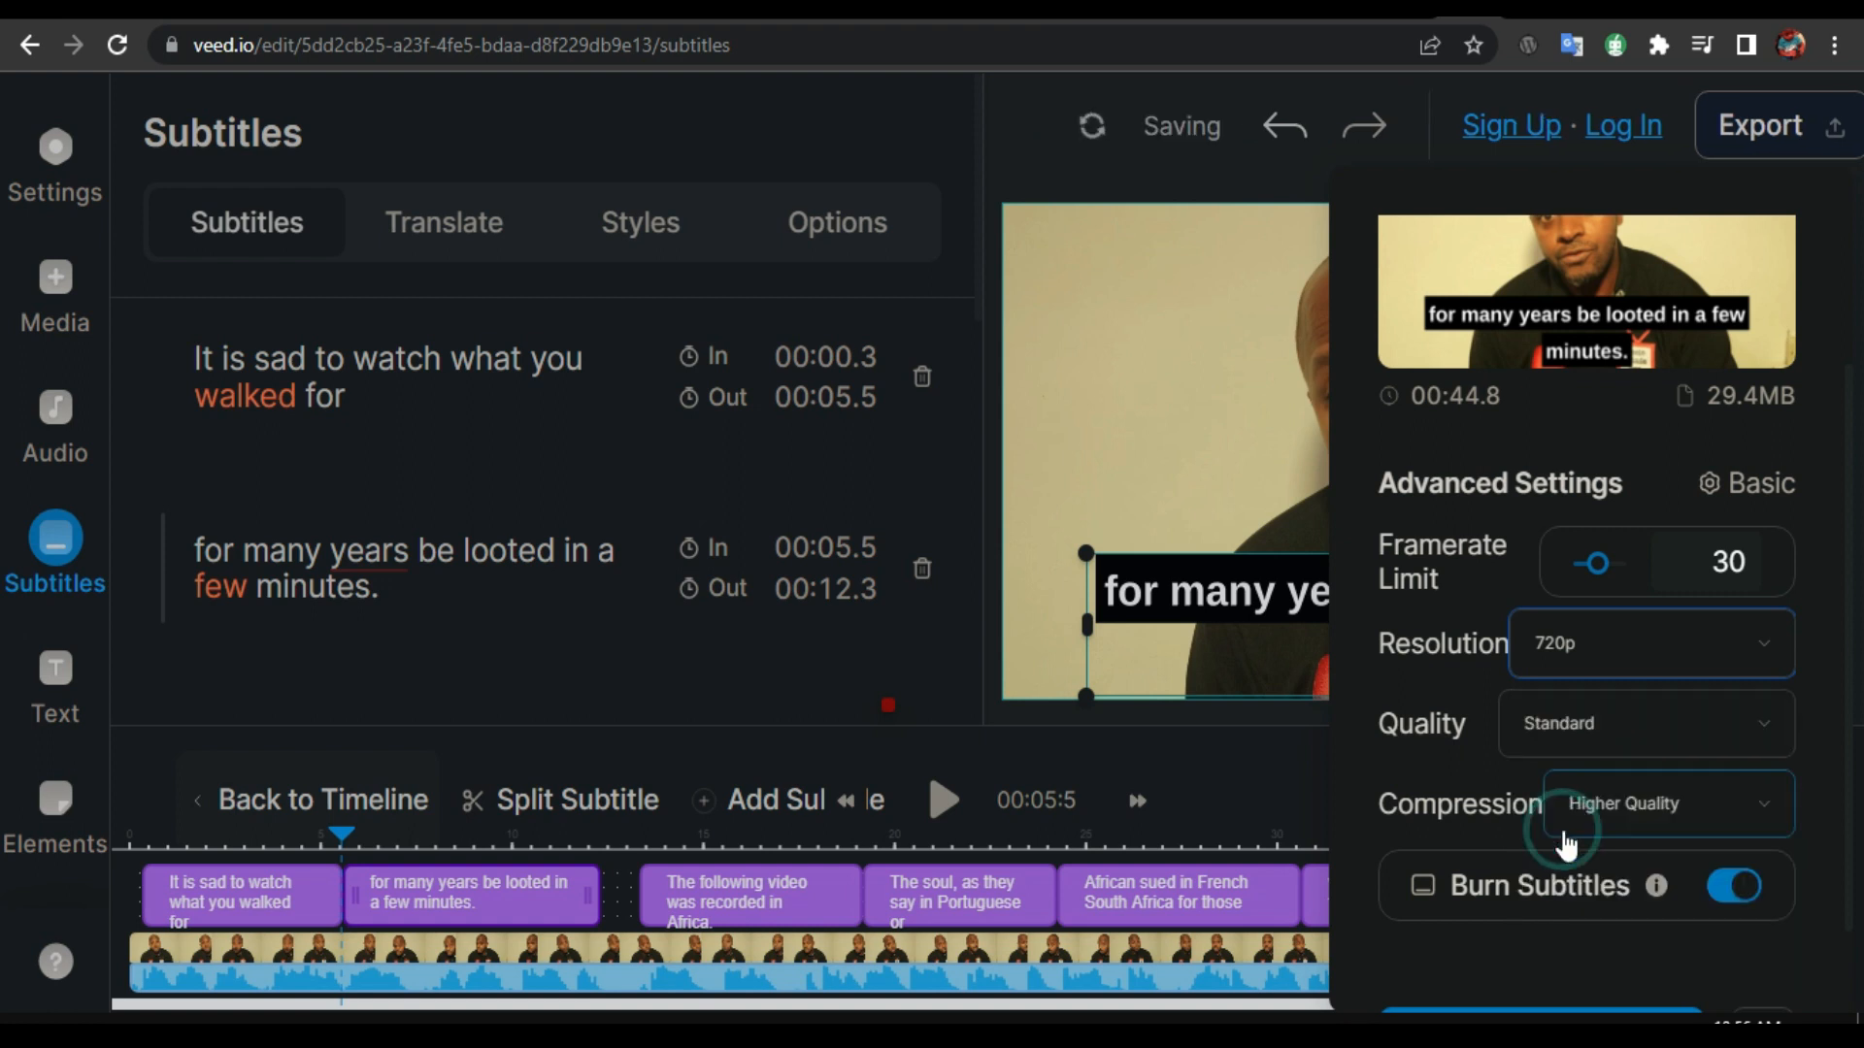
scroll(1447, 709, down, 2)
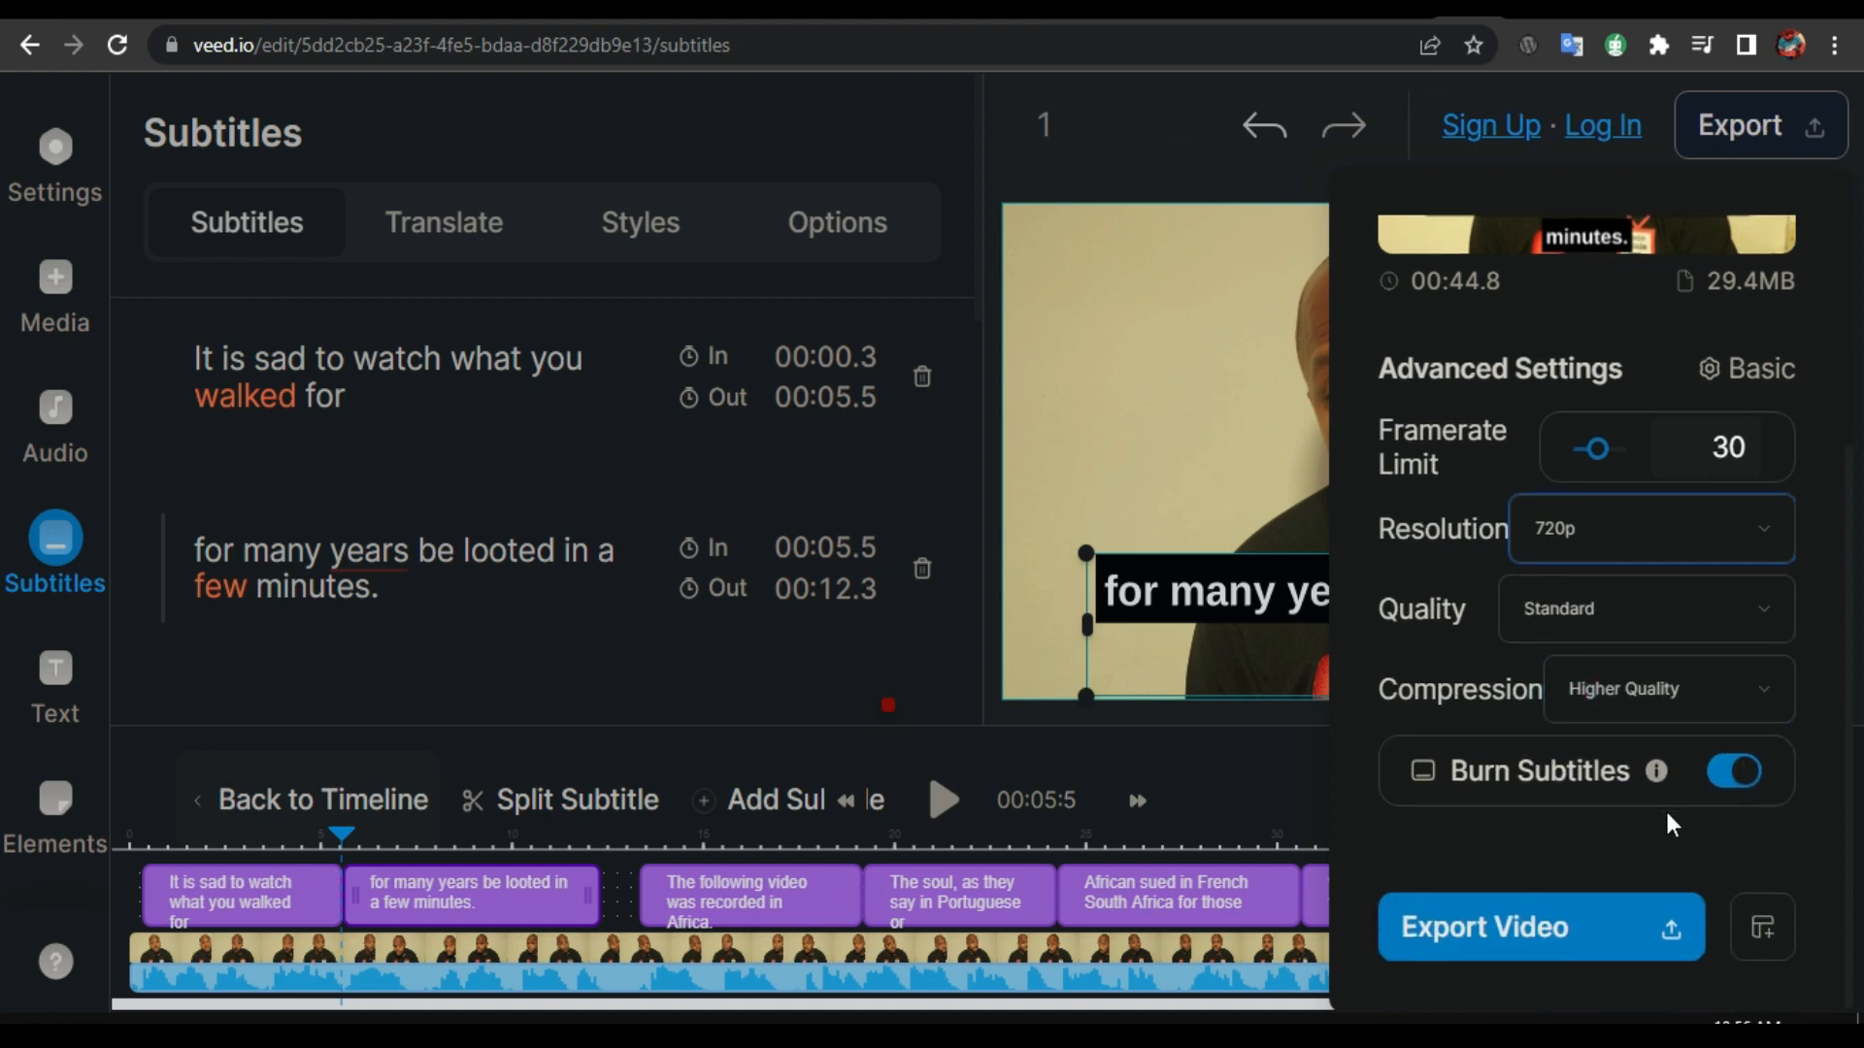
click(1558, 939)
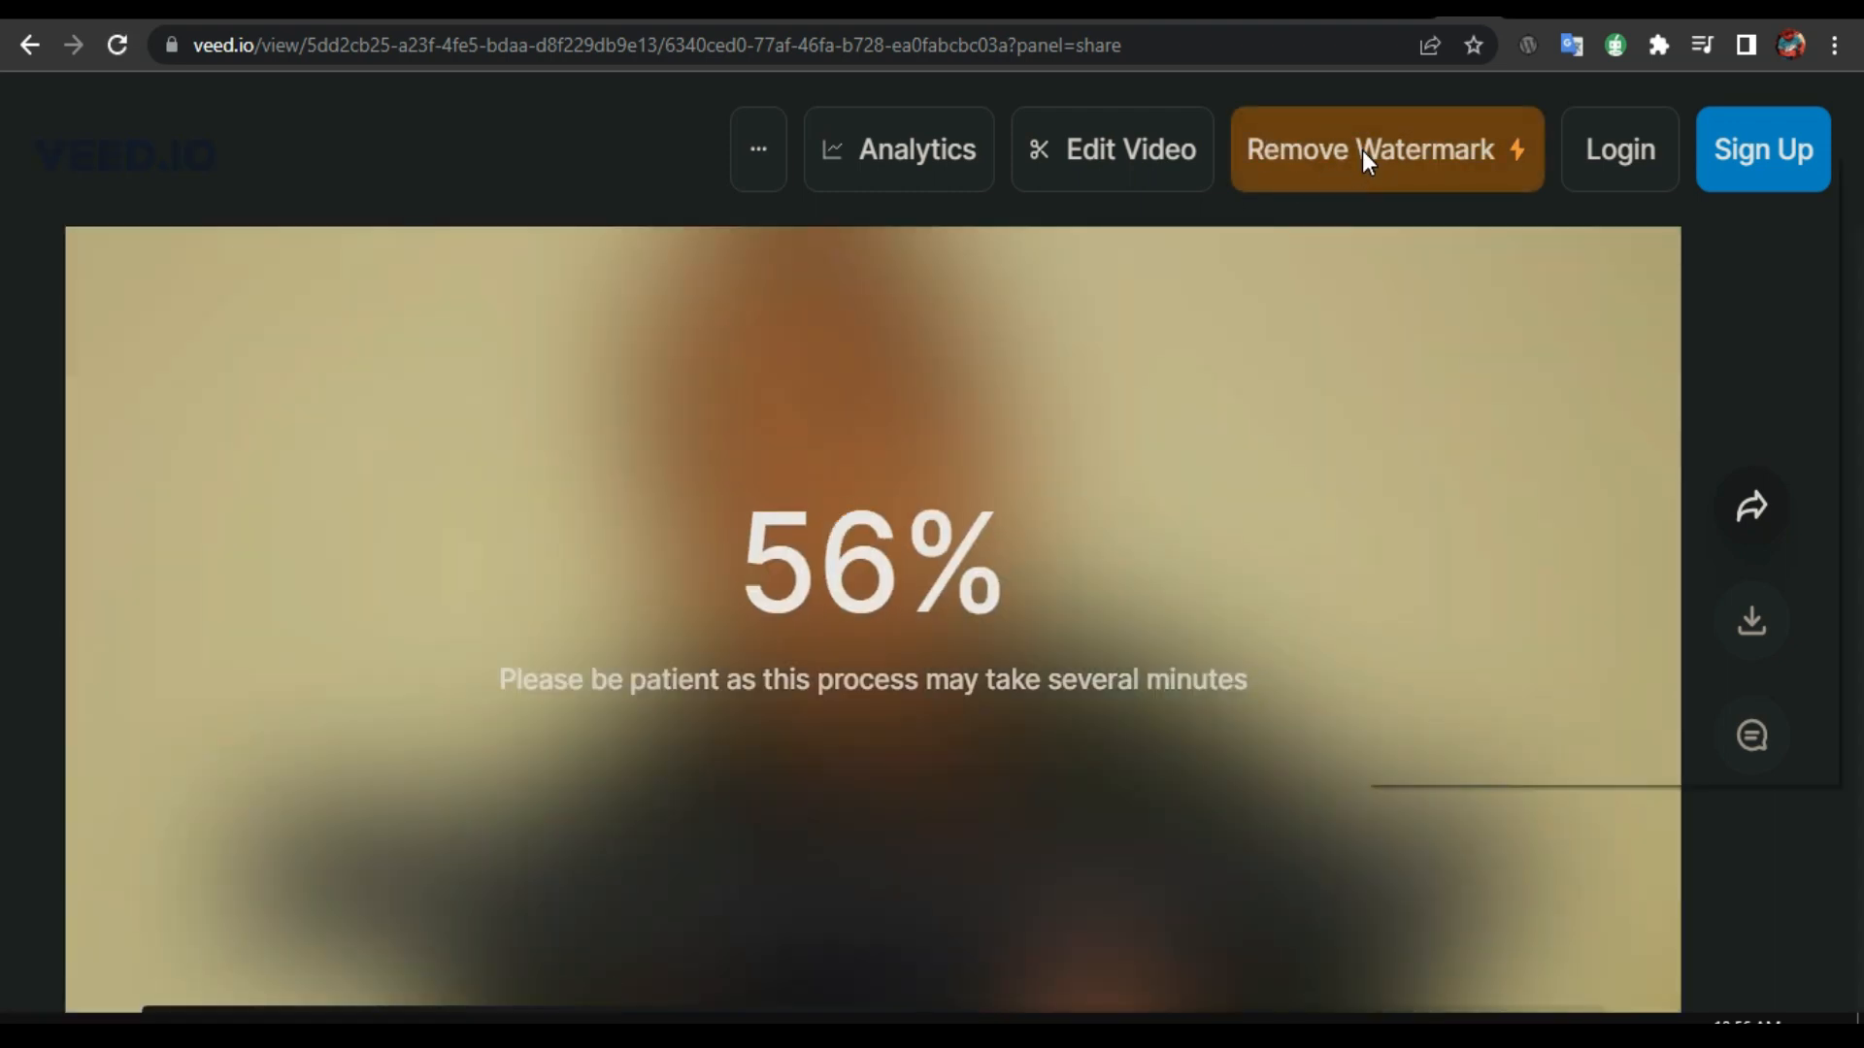
right_click(1361, 149)
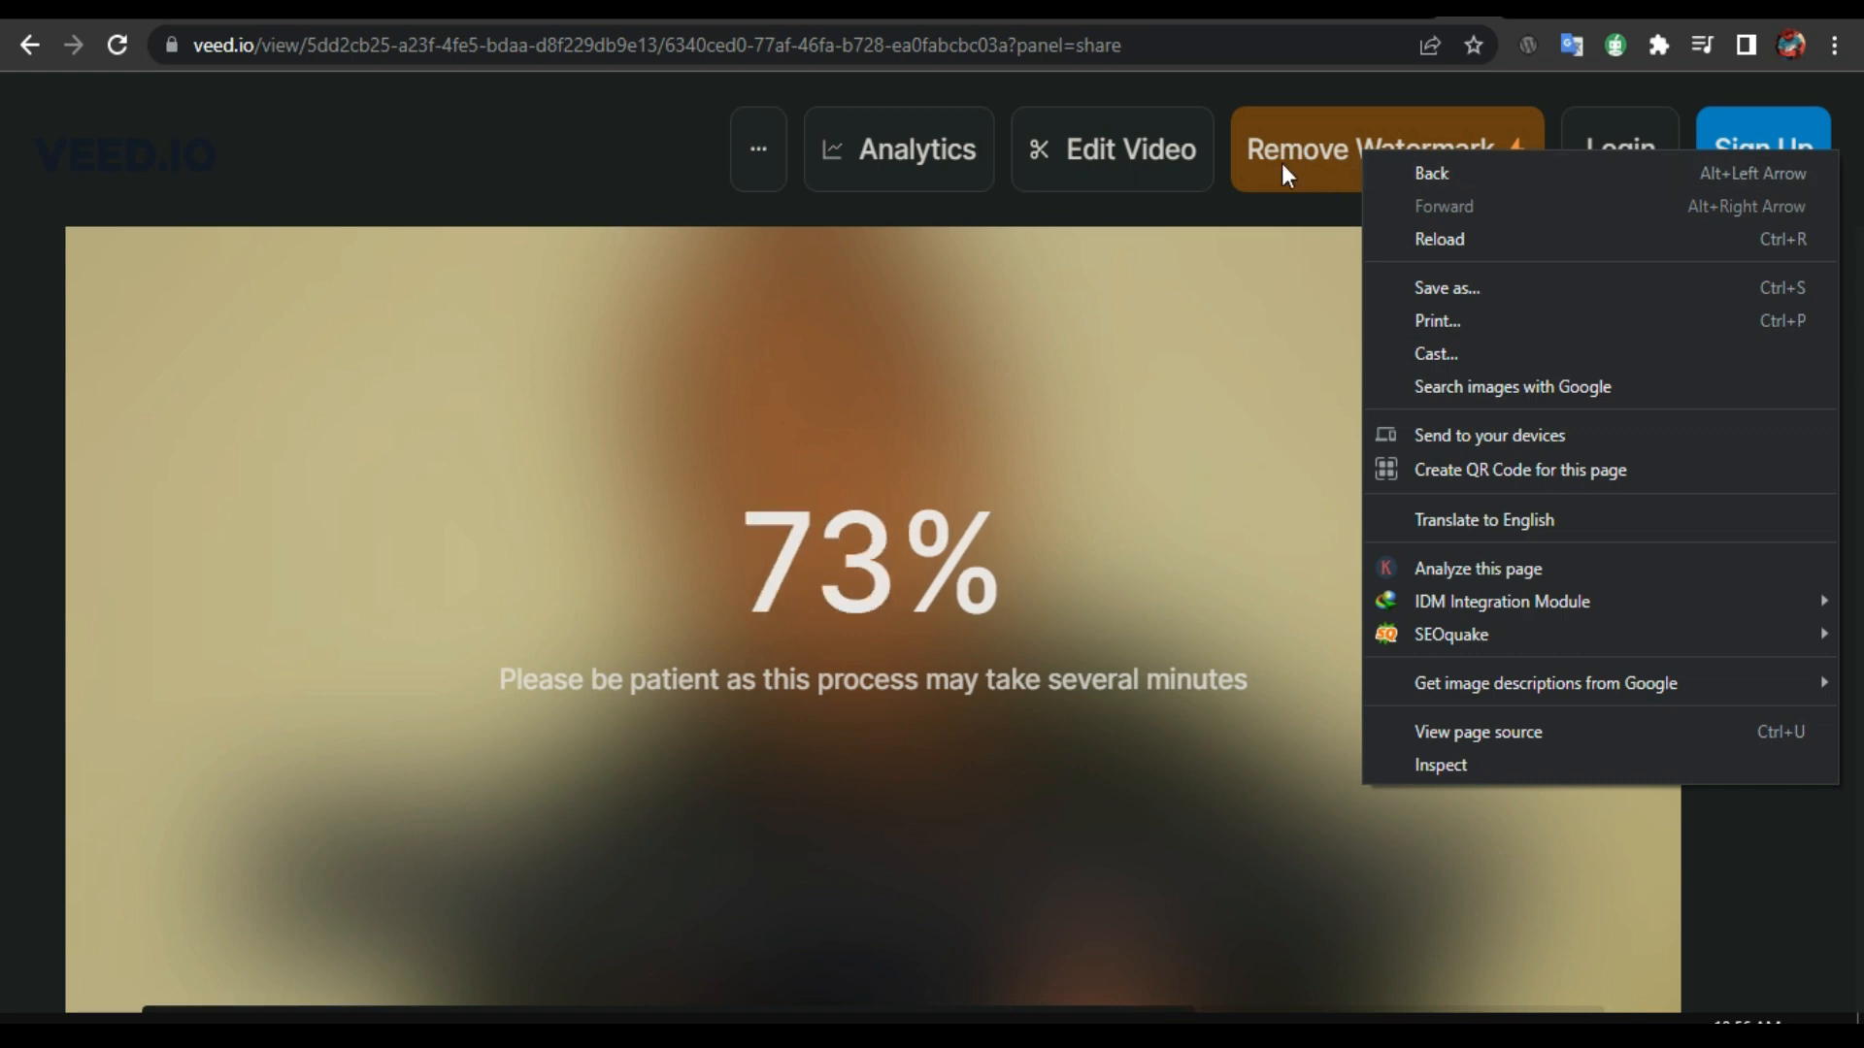
click(456, 167)
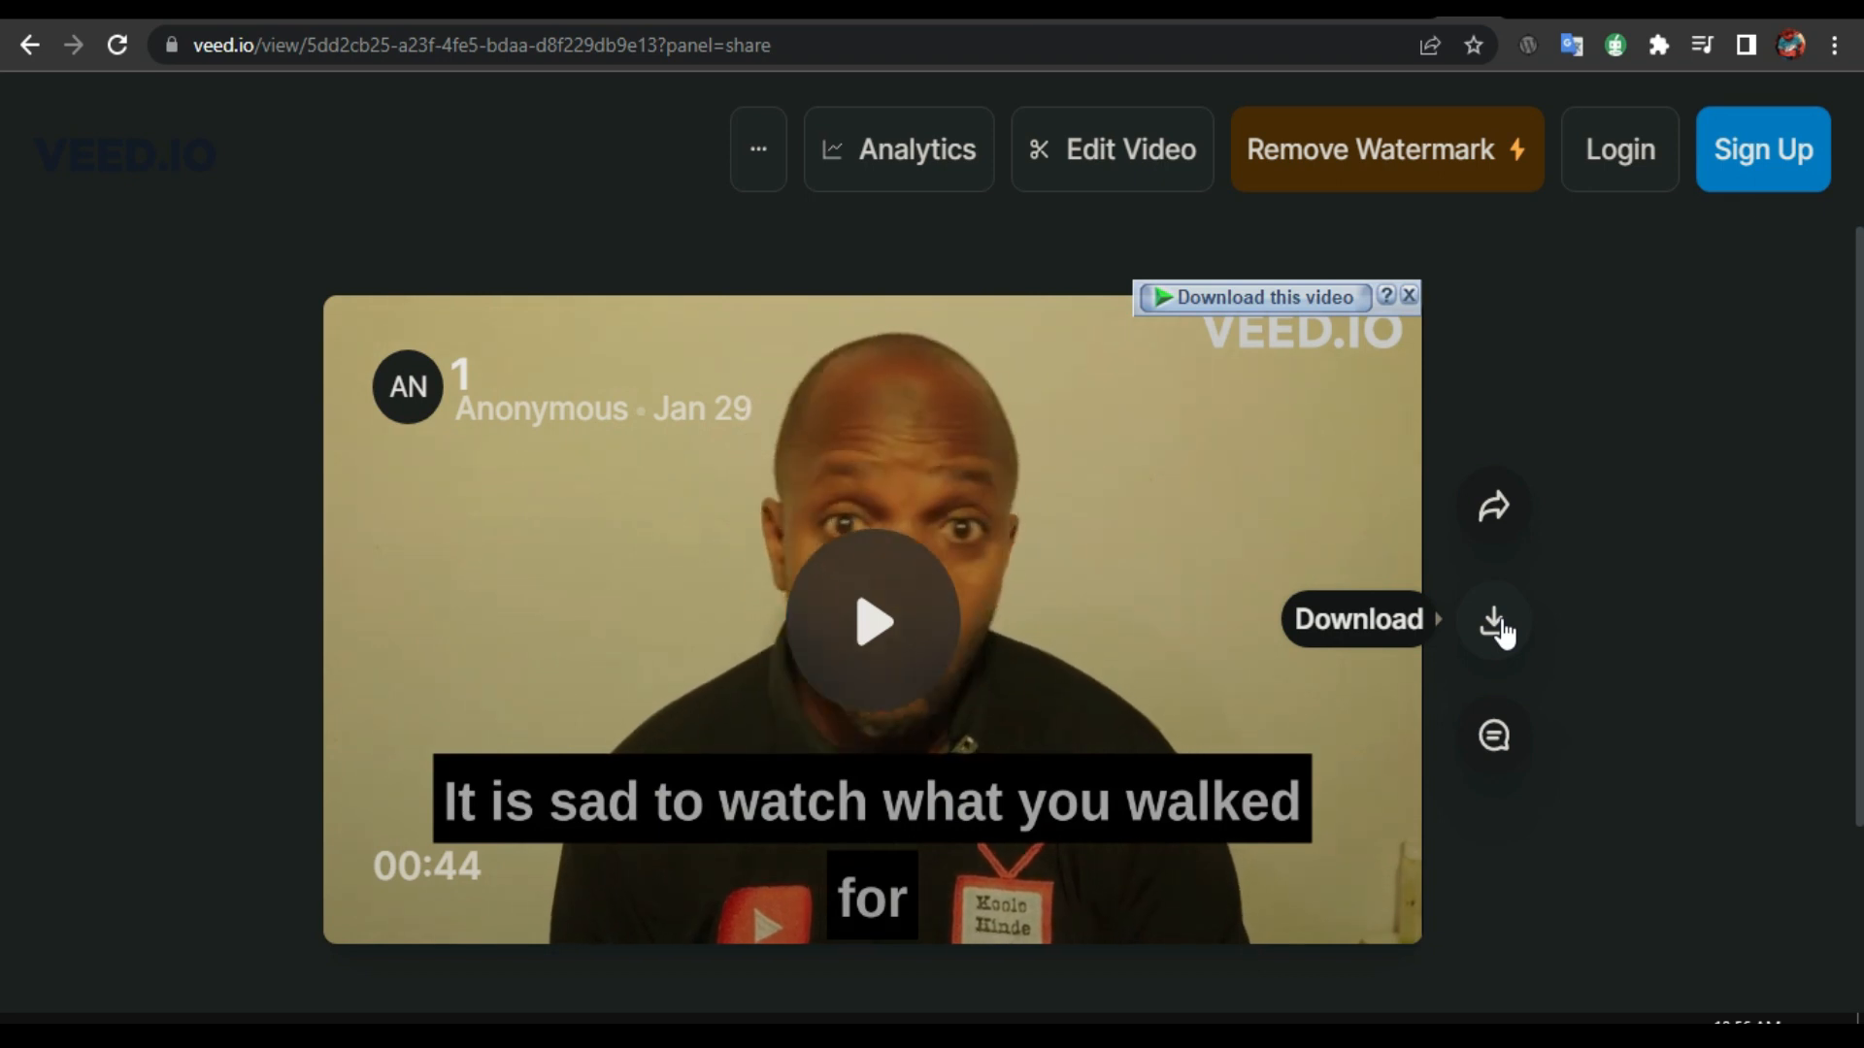
Request the rendered video's download and create the required free account by signing in with an existing Google account
click(1500, 626)
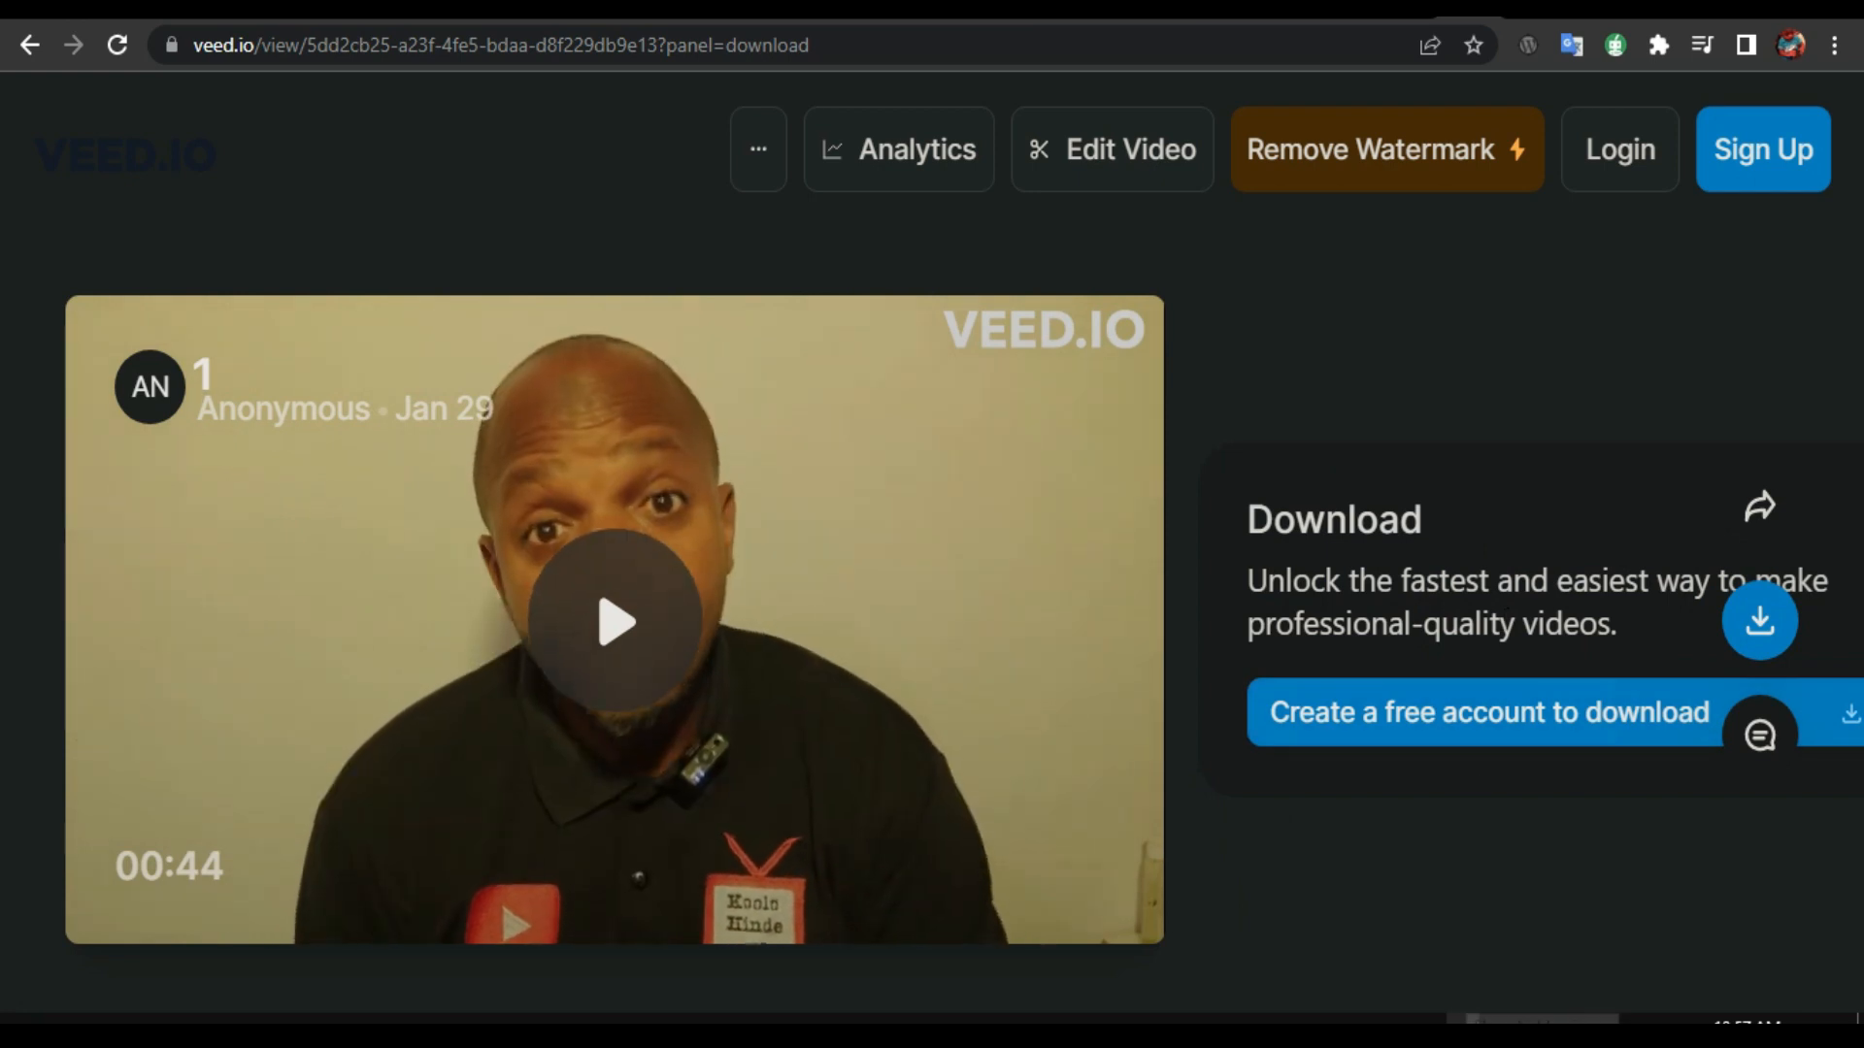
click(1464, 1025)
click(1464, 1026)
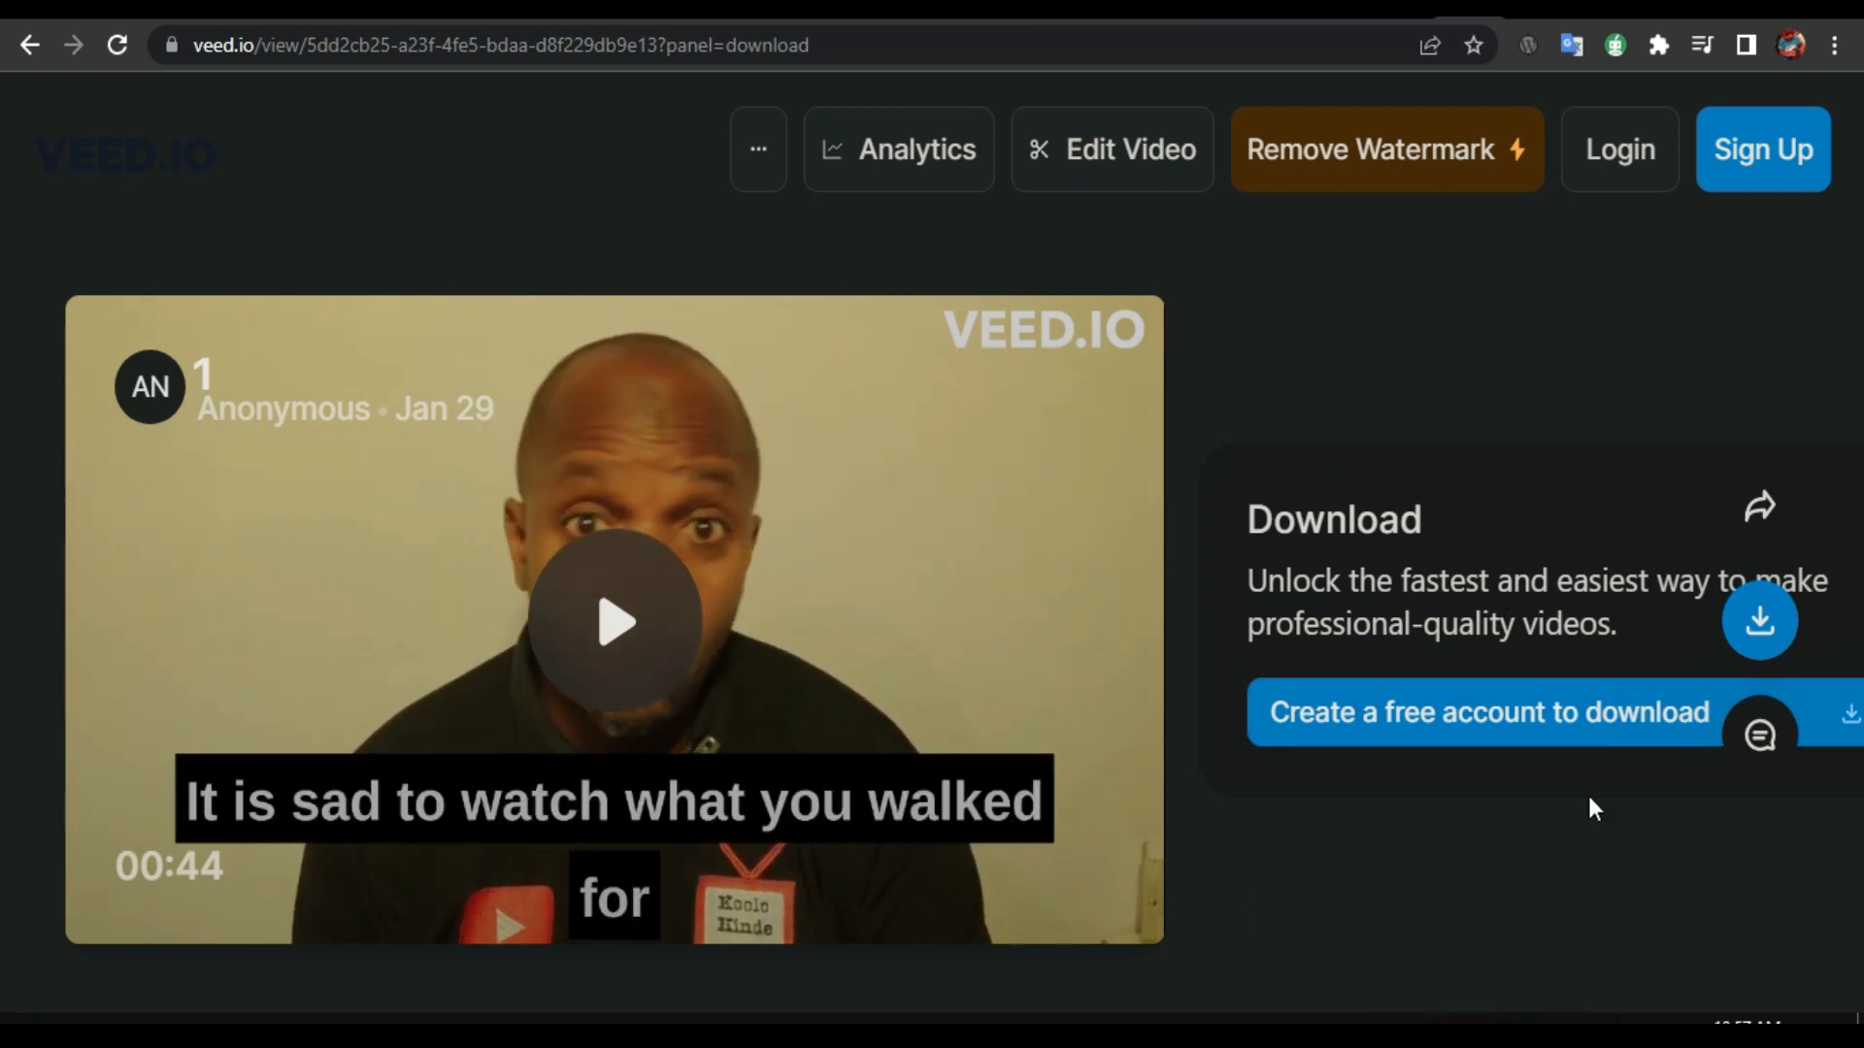
click(1536, 718)
click(817, 691)
click(941, 471)
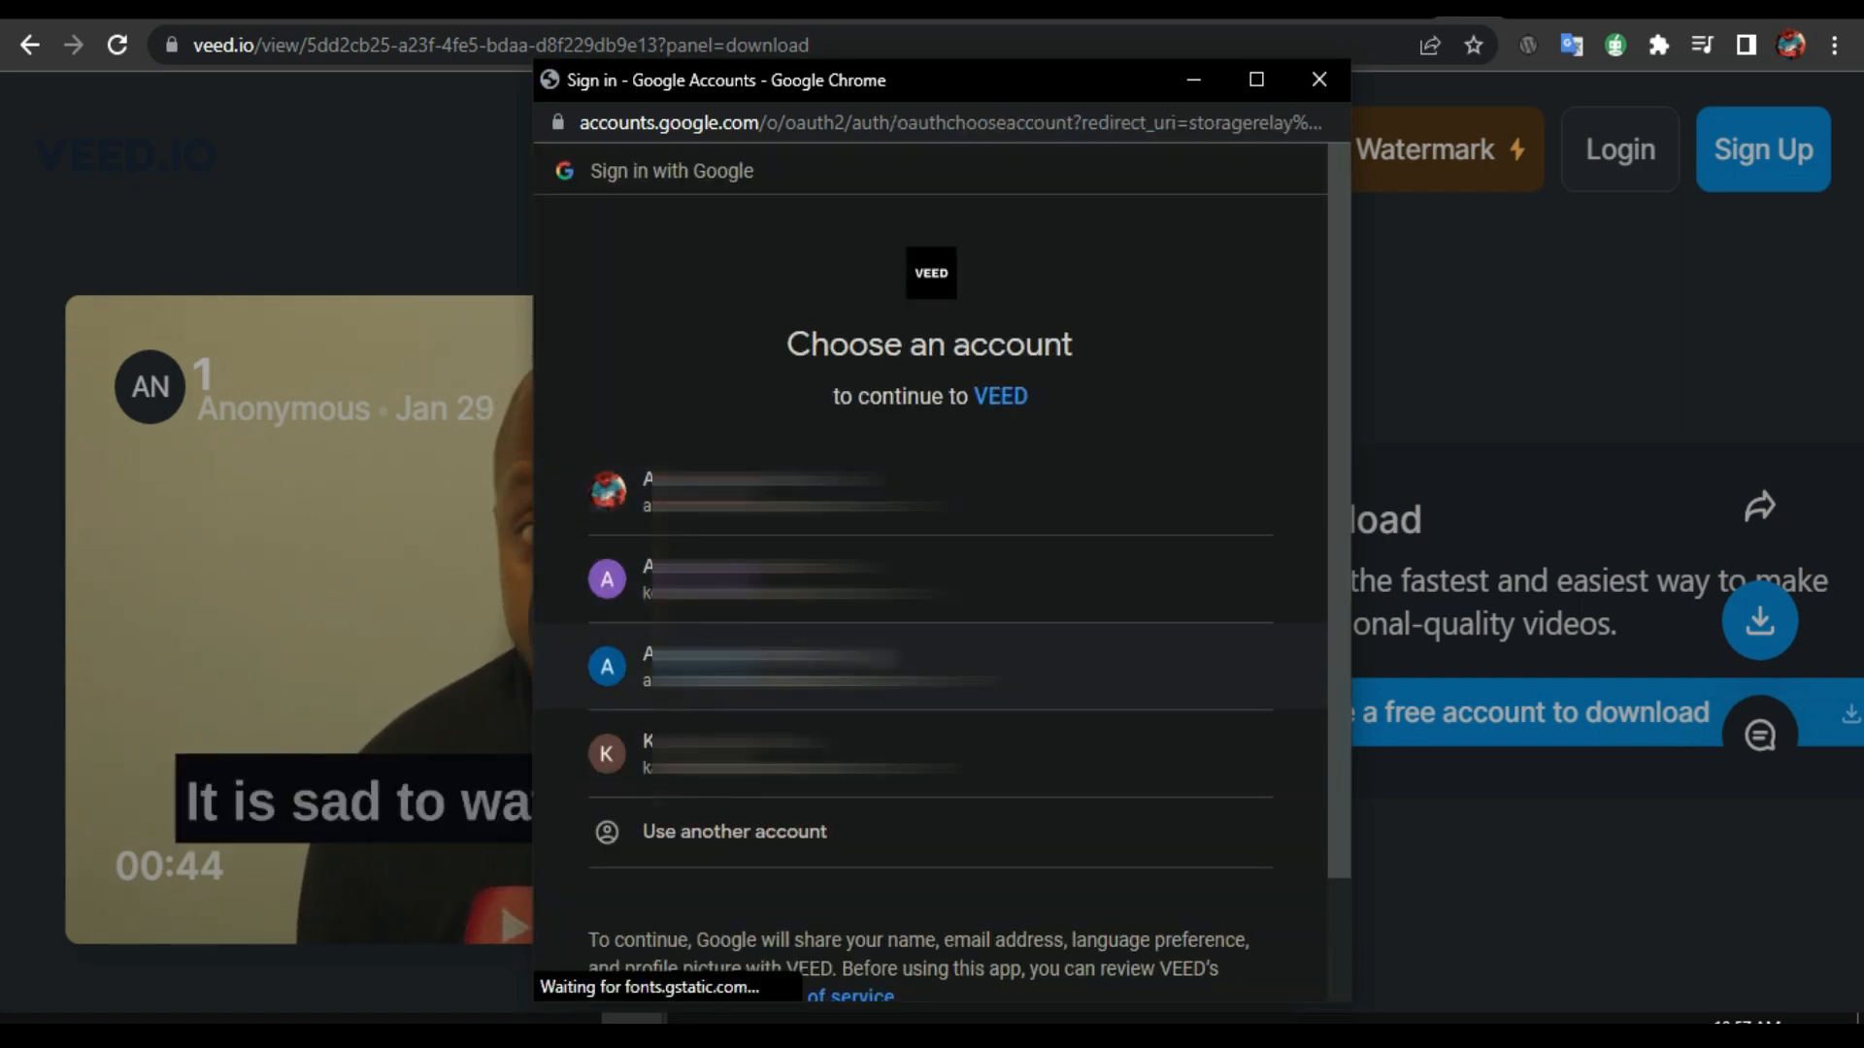
click(767, 666)
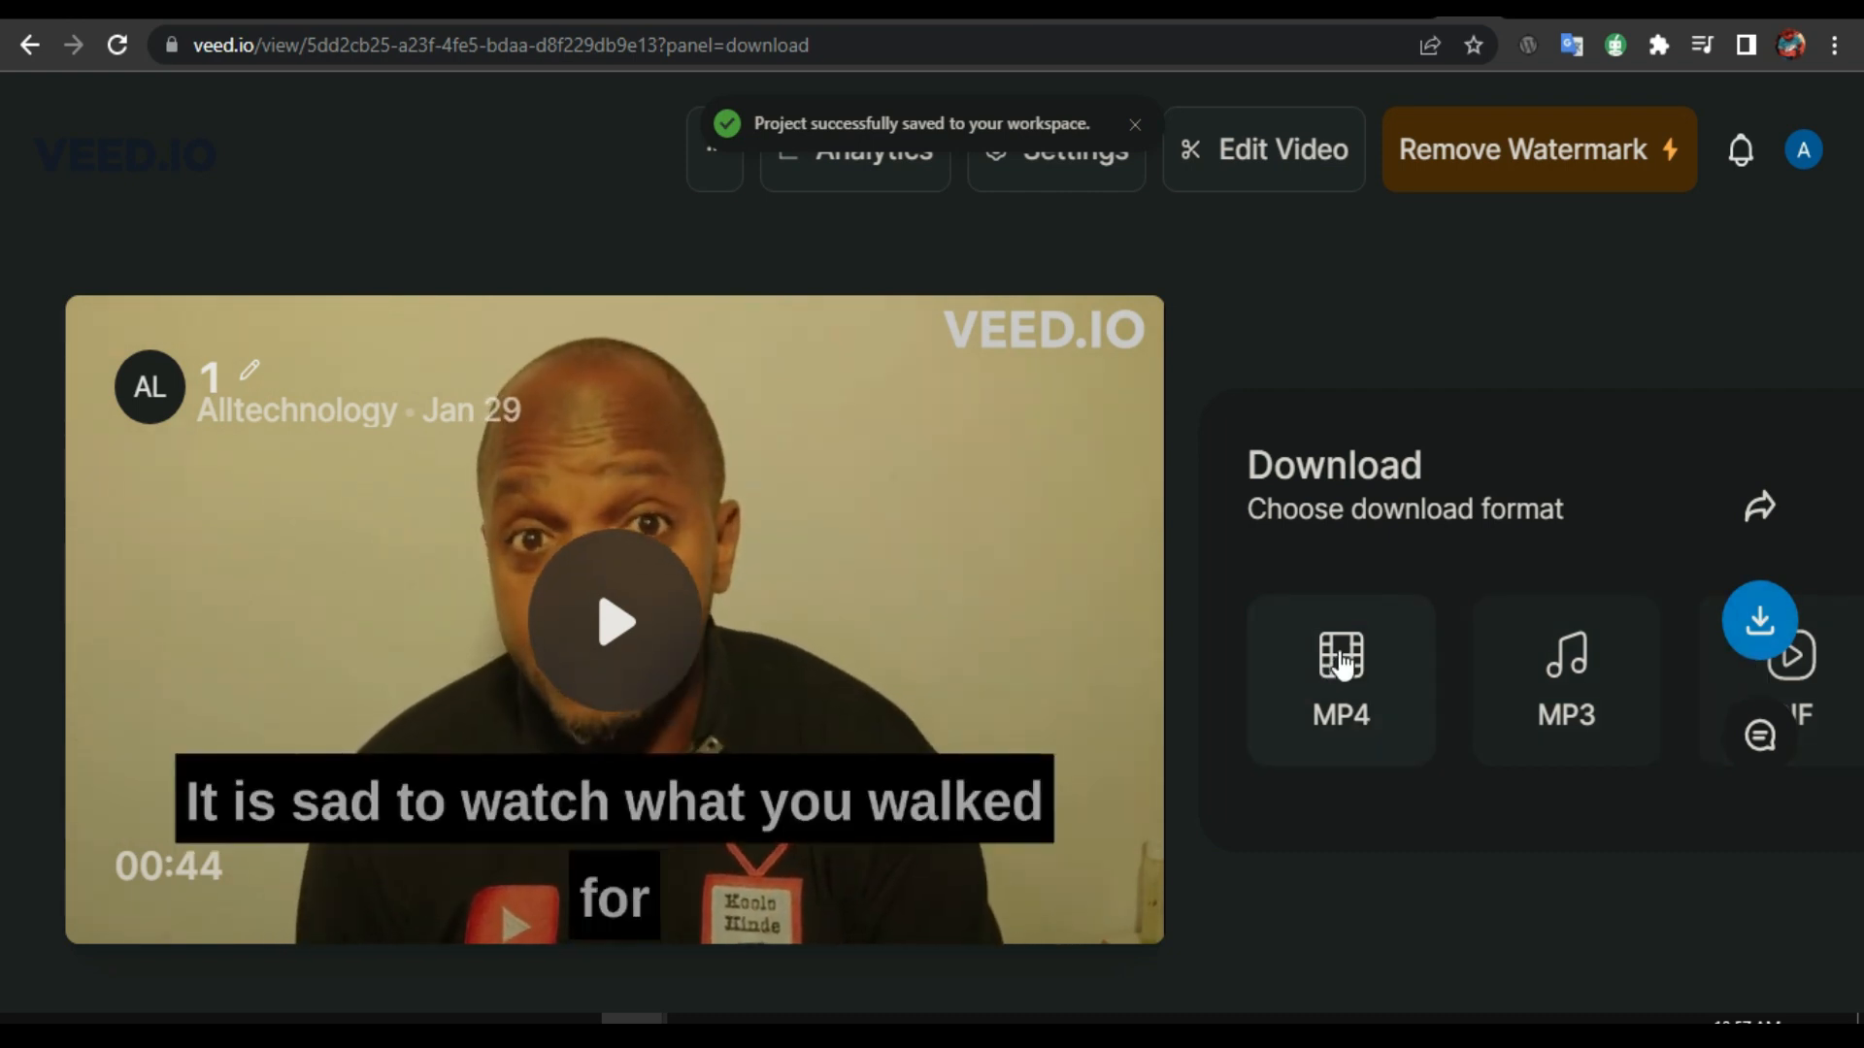
Download the subtitled video in MP4 format and switch to VLC to play the downloaded file
click(1341, 660)
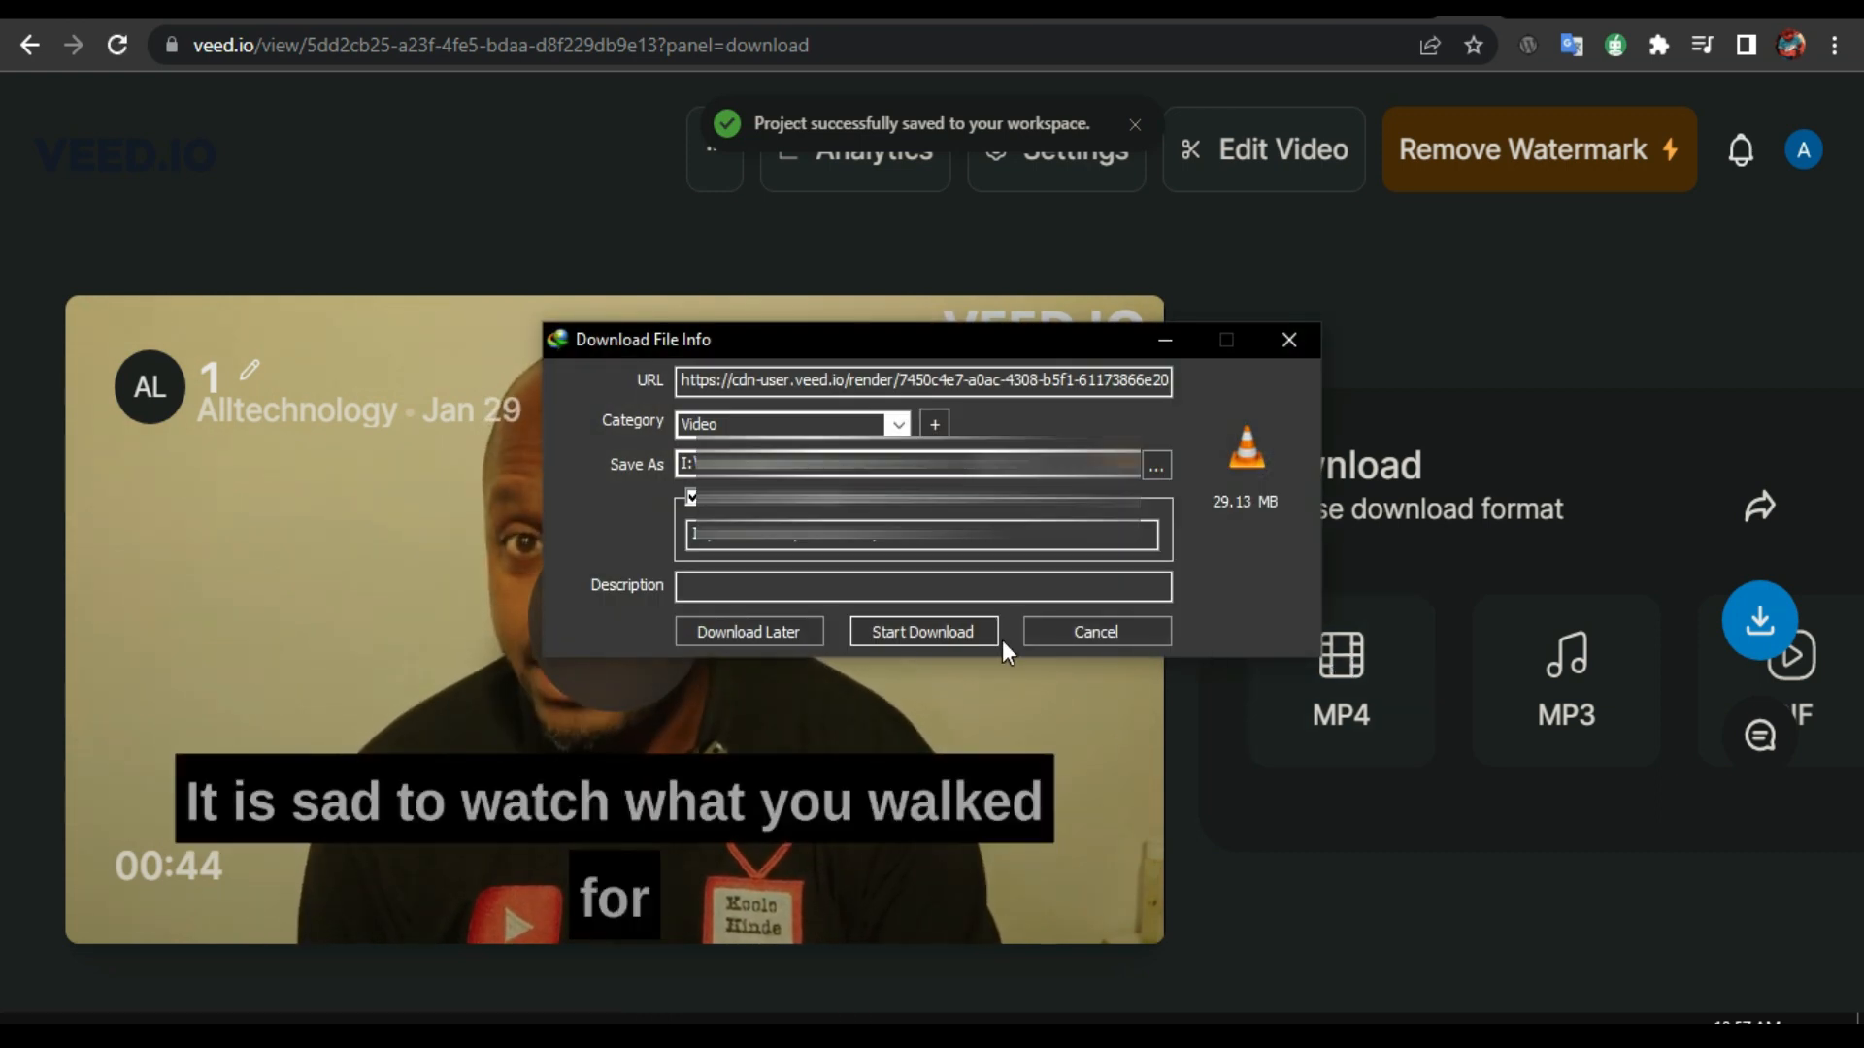
click(922, 632)
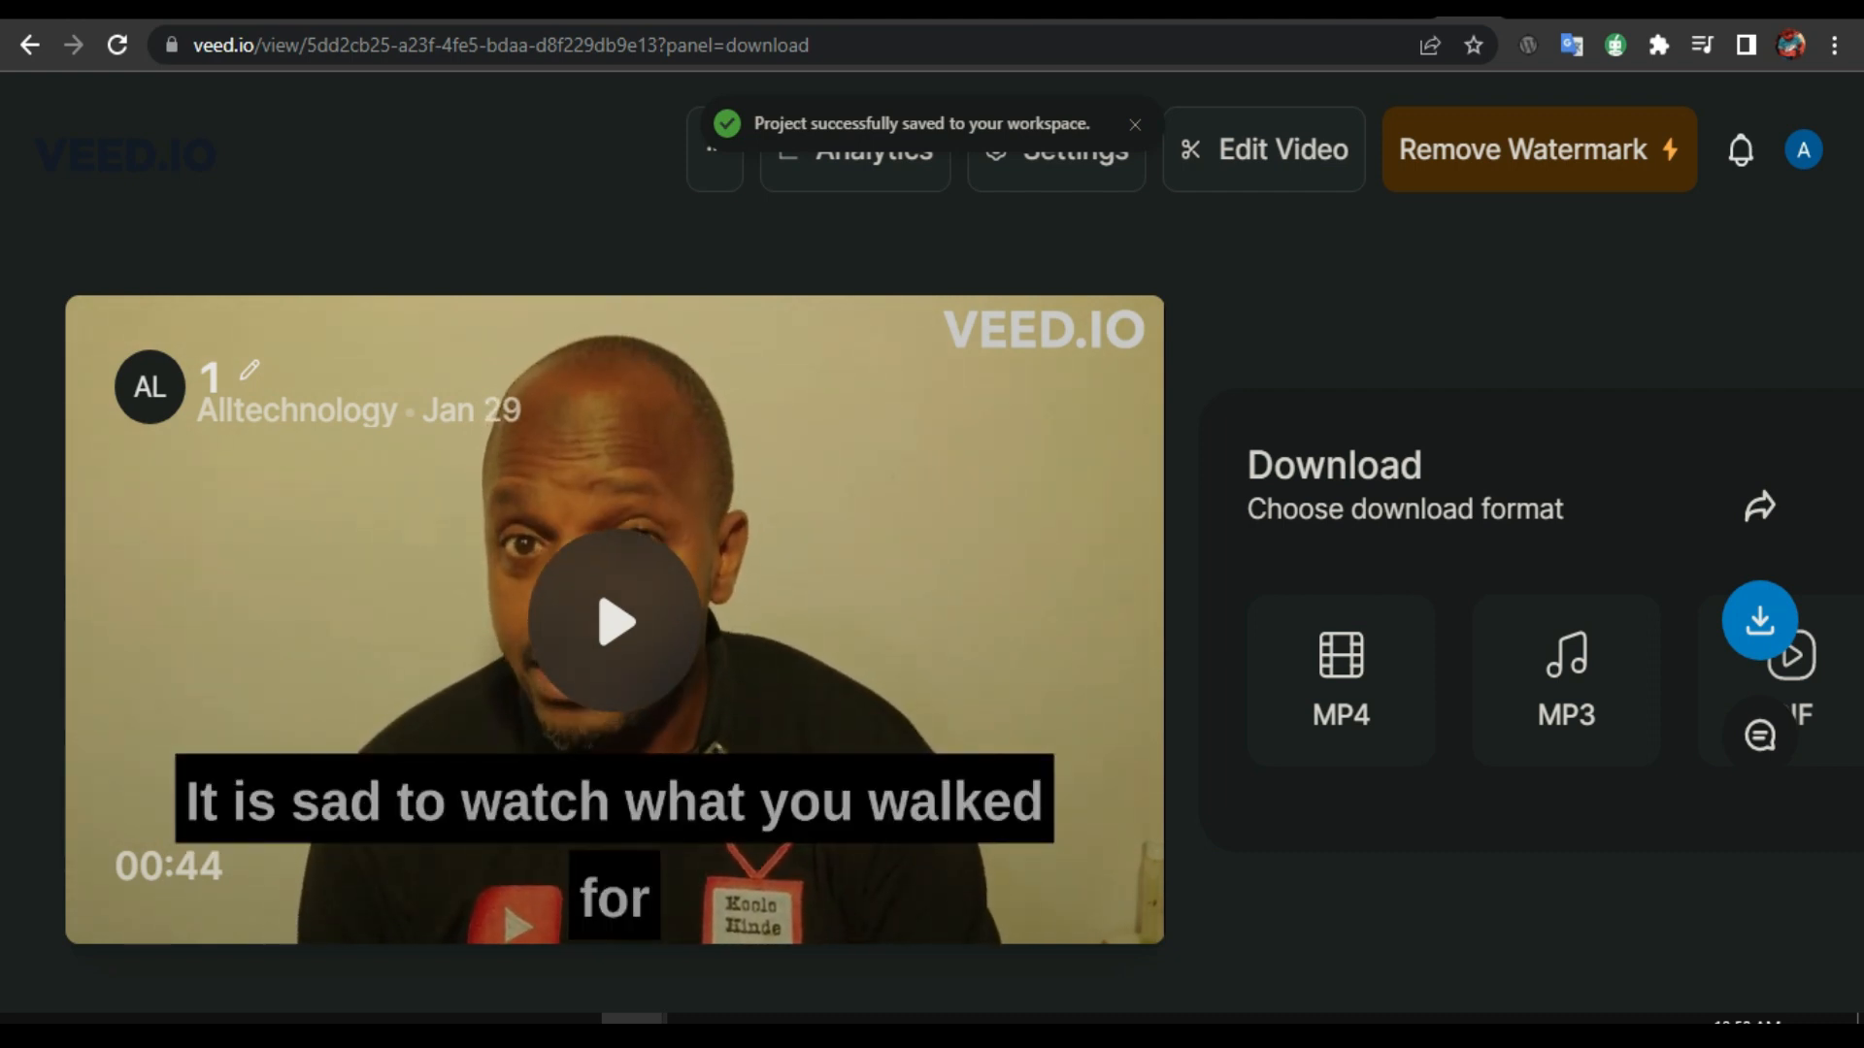
drag(1863, 146, 1420, 44)
double_click(1421, 44)
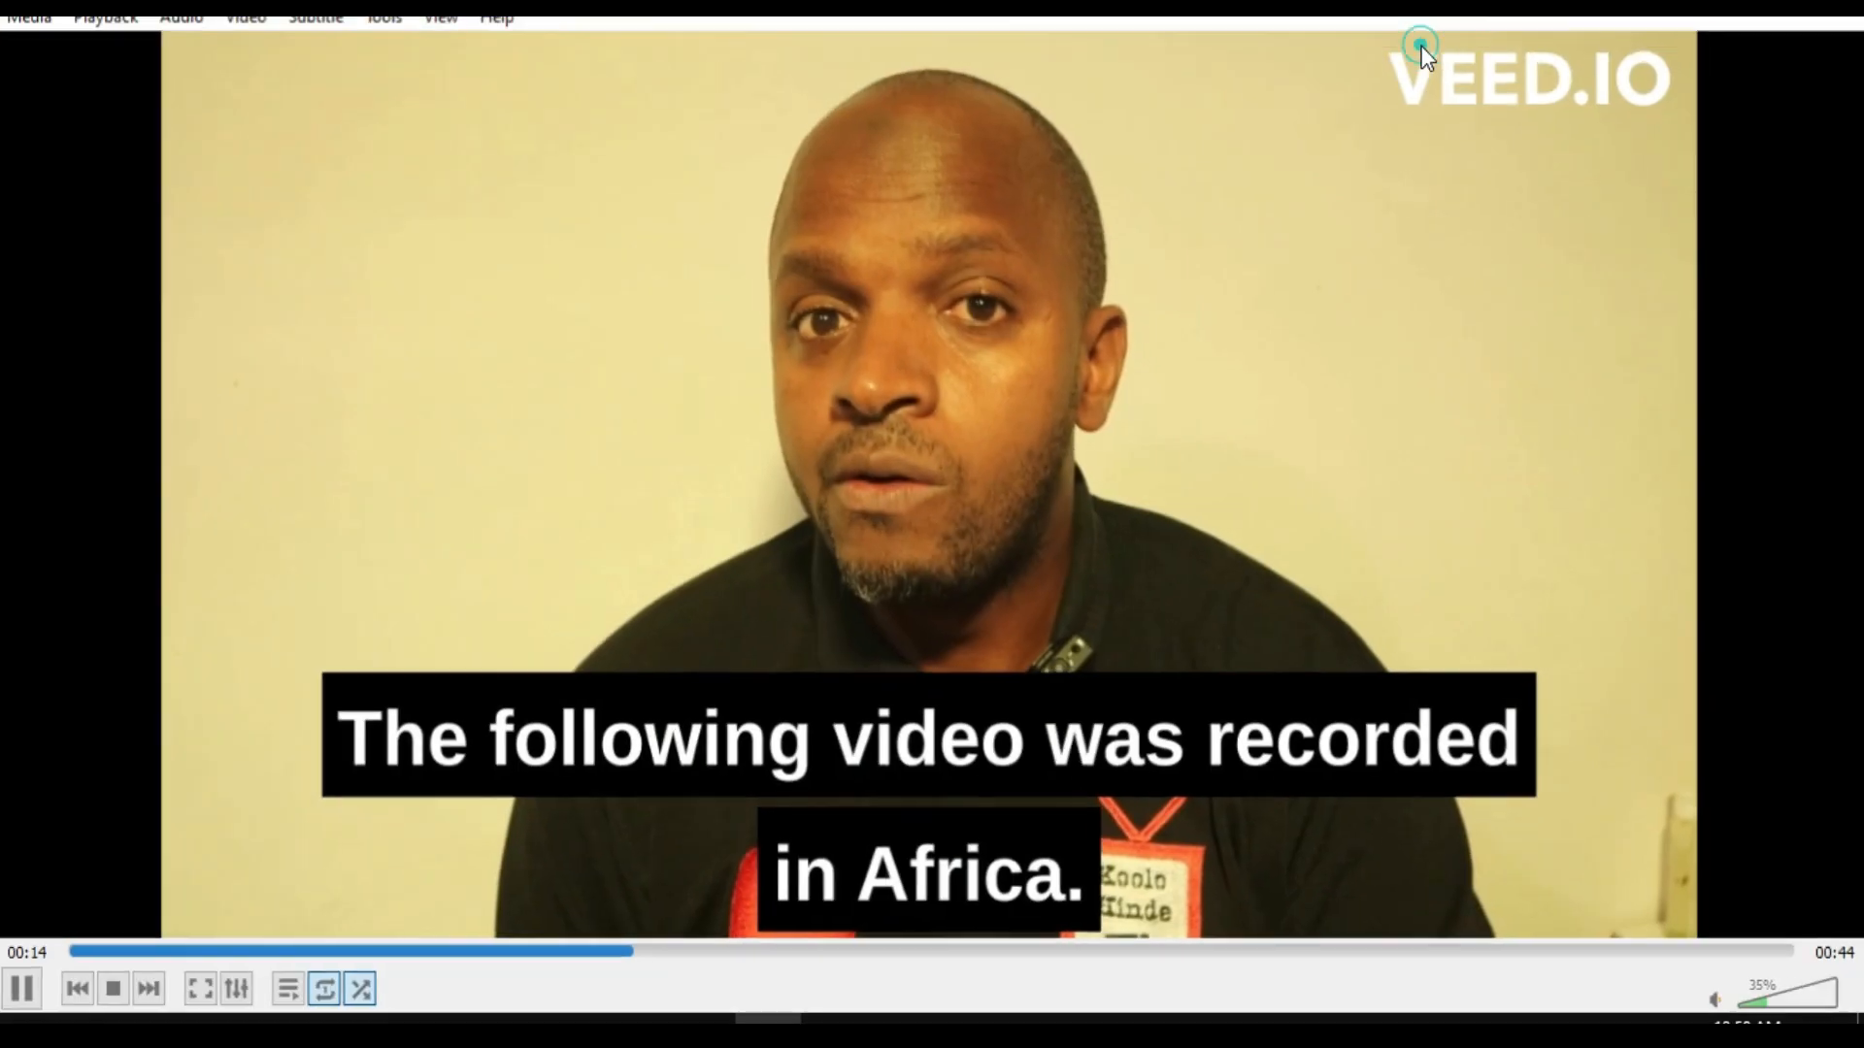